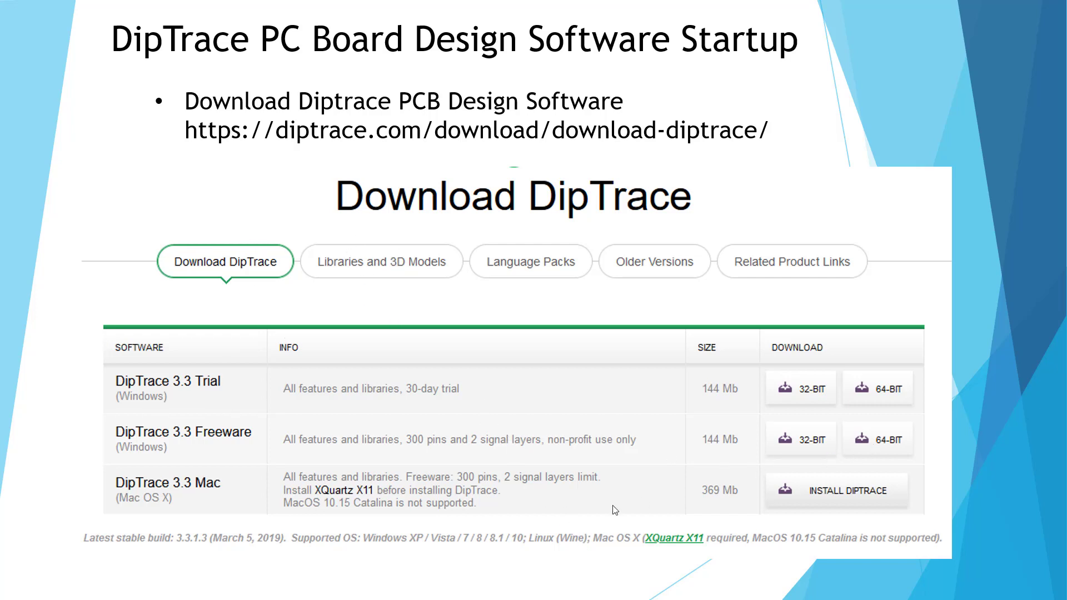
# Step: Advance to the slide with the download links and DipTrace Launcher pictures
pyautogui.press('Right')
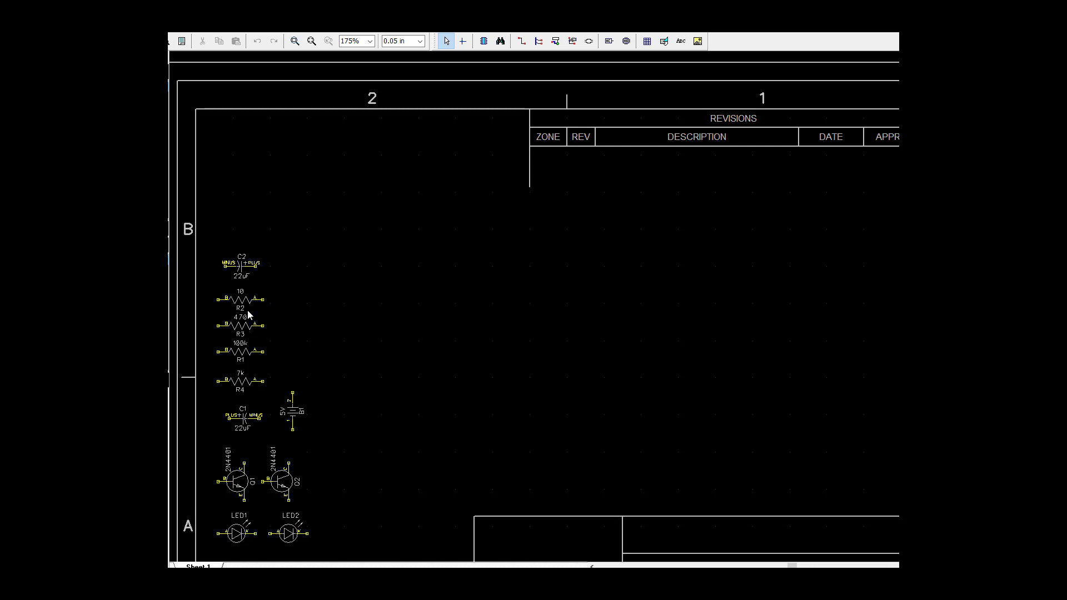
# Step: Move resistors R2, R3, R1 and R4 into a top row and battery B1 out to the right
pyautogui.moveTo(245, 305); pyautogui.dragTo(458, 269)
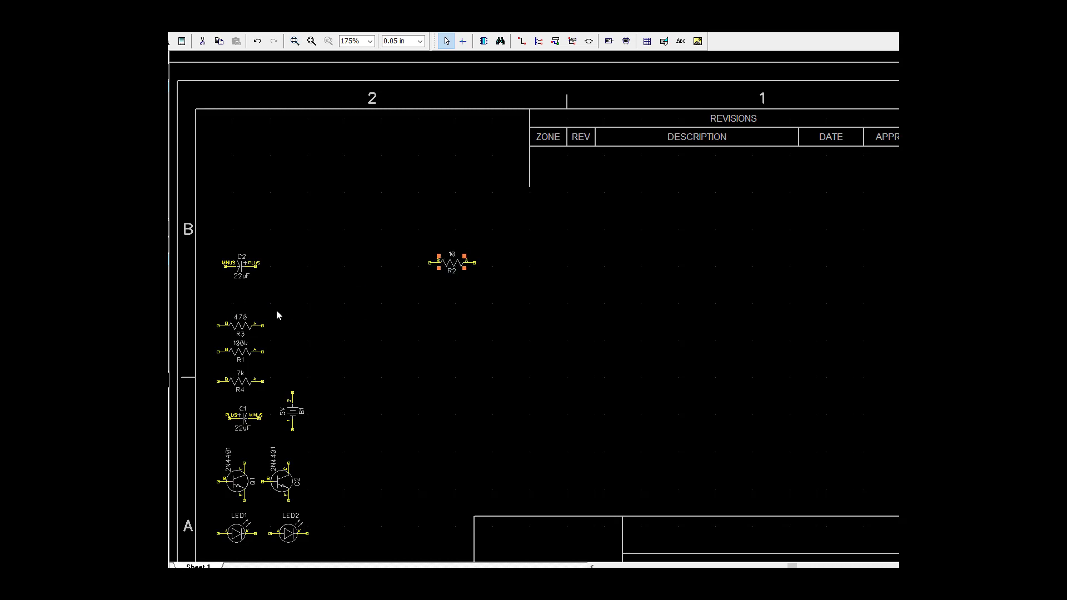
pyautogui.moveTo(247, 330); pyautogui.dragTo(552, 269)
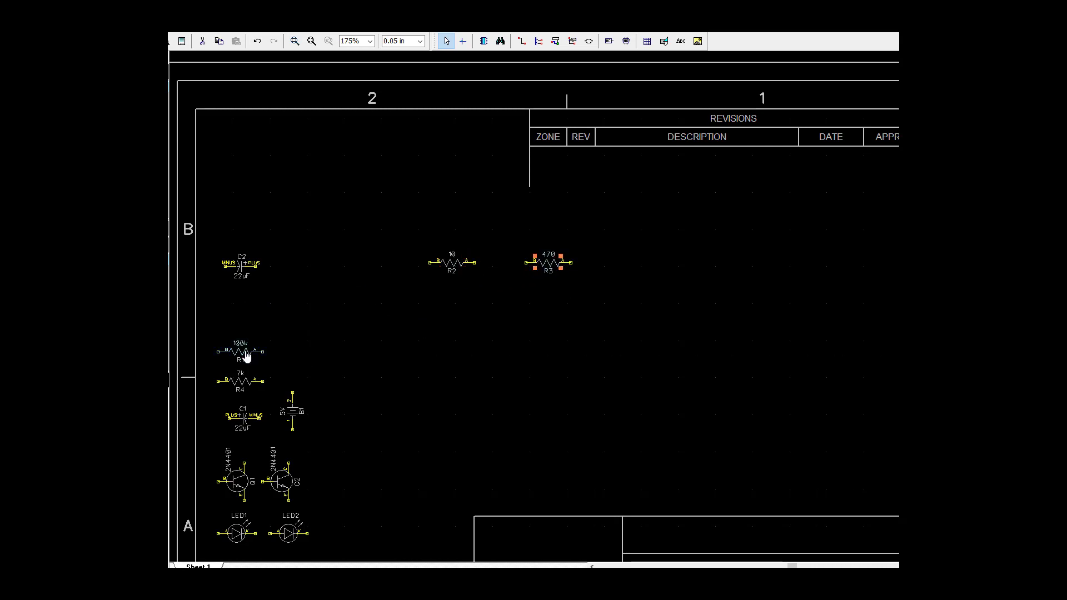
pyautogui.moveTo(244, 354); pyautogui.dragTo(635, 266)
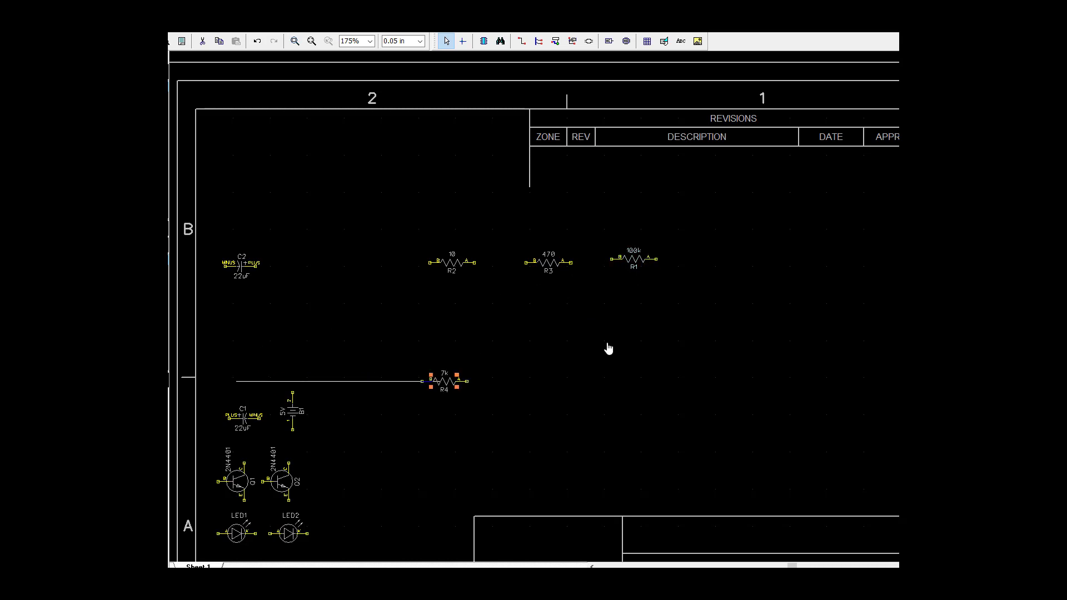
pyautogui.moveTo(255, 388); pyautogui.dragTo(720, 267)
pyautogui.moveTo(294, 413)
pyautogui.mouseDown()
pyautogui.moveTo(645, 382)
pyautogui.moveTo(848, 345)
pyautogui.mouseUp()
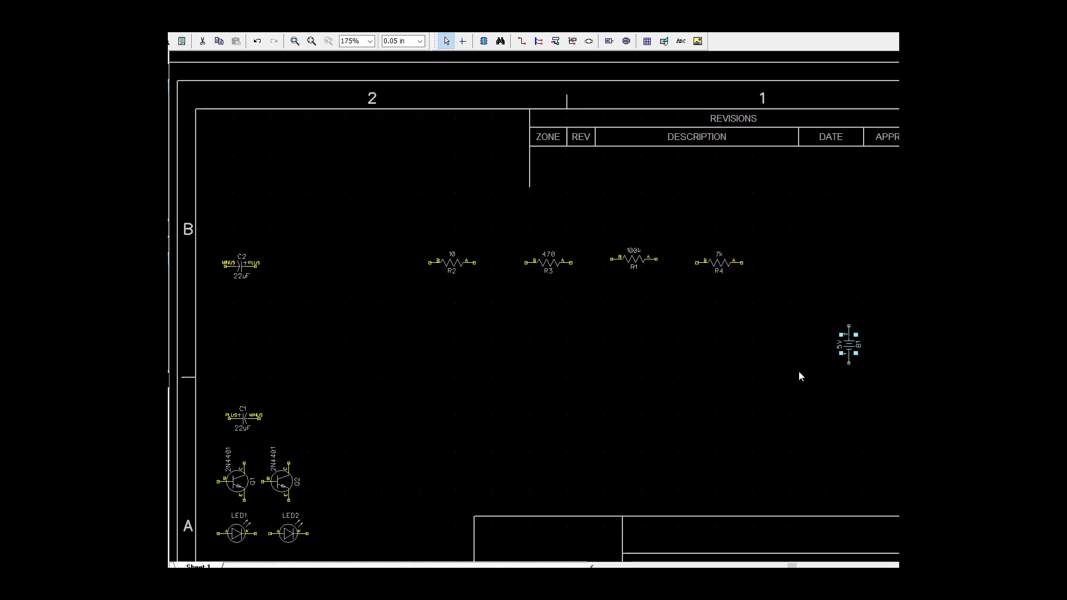
# Step: Move transistors Q2 and Q1 below the resistors with LED2 and LED1 beneath them
pyautogui.moveTo(284, 483)
pyautogui.mouseDown()
pyautogui.moveTo(547, 438)
pyautogui.moveTo(547, 423)
pyautogui.mouseUp()
pyautogui.moveTo(241, 484)
pyautogui.mouseDown()
pyautogui.moveTo(389, 483)
pyautogui.moveTo(629, 427)
pyautogui.mouseUp()
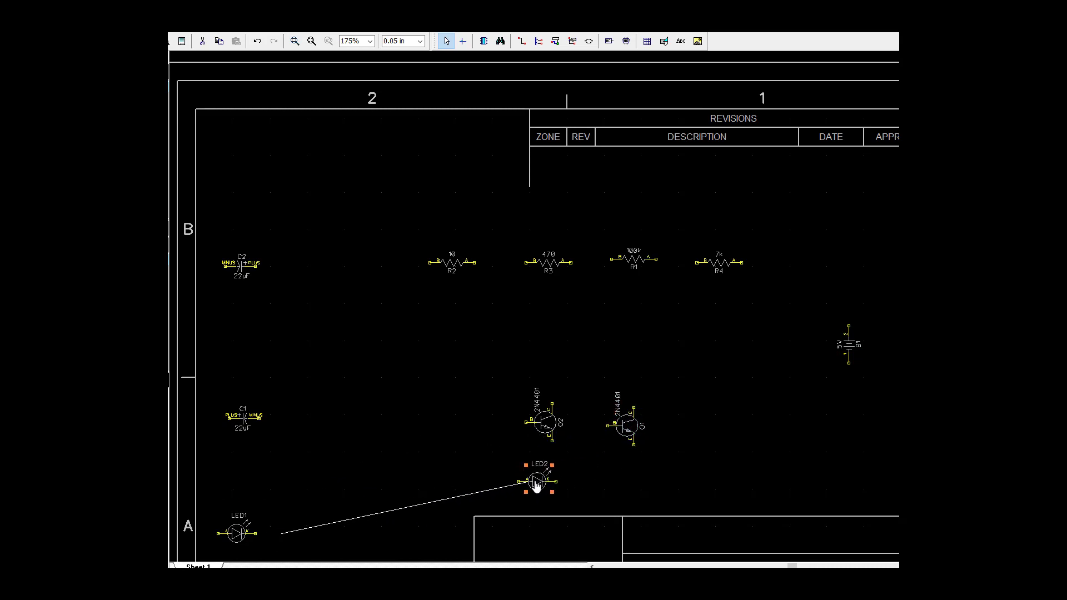
pyautogui.moveTo(316, 539); pyautogui.dragTo(569, 487)
pyautogui.moveTo(263, 534)
pyautogui.mouseDown()
pyautogui.moveTo(632, 515)
pyautogui.moveTo(678, 490)
pyautogui.mouseUp()
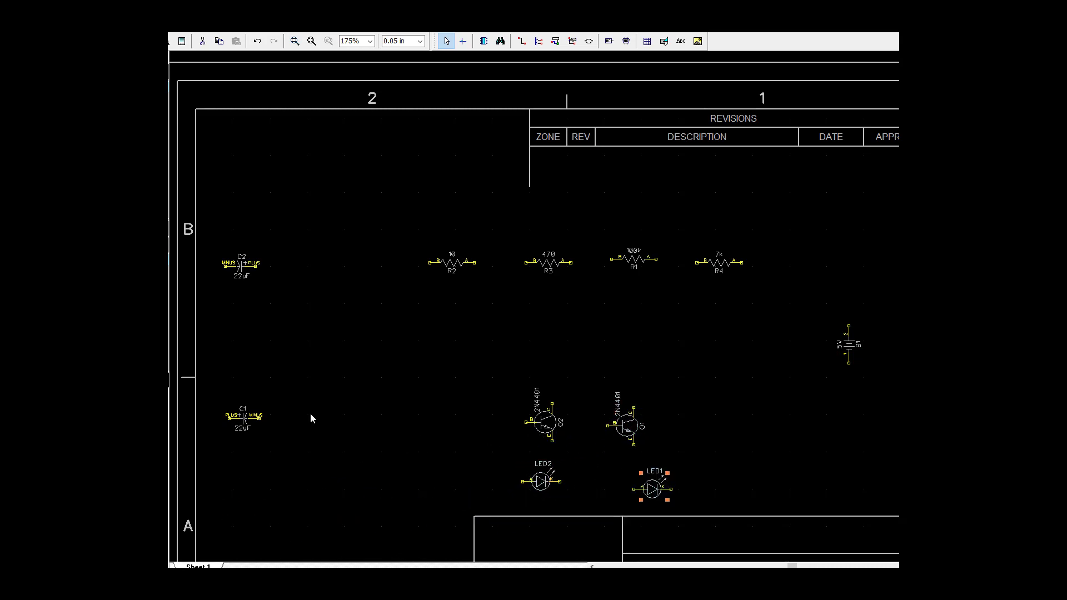
# Step: Place capacitors C1 and C2 between resistors and transistors, nudging Q2 and Q1 up slightly
pyautogui.moveTo(248, 423); pyautogui.dragTo(532, 341)
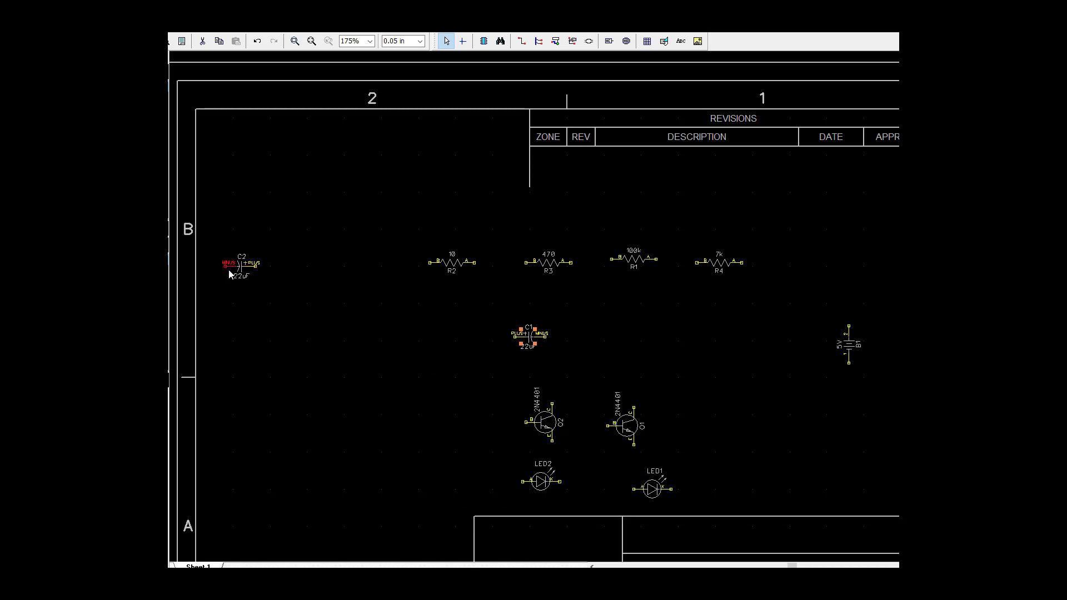
pyautogui.moveTo(239, 269); pyautogui.dragTo(671, 321)
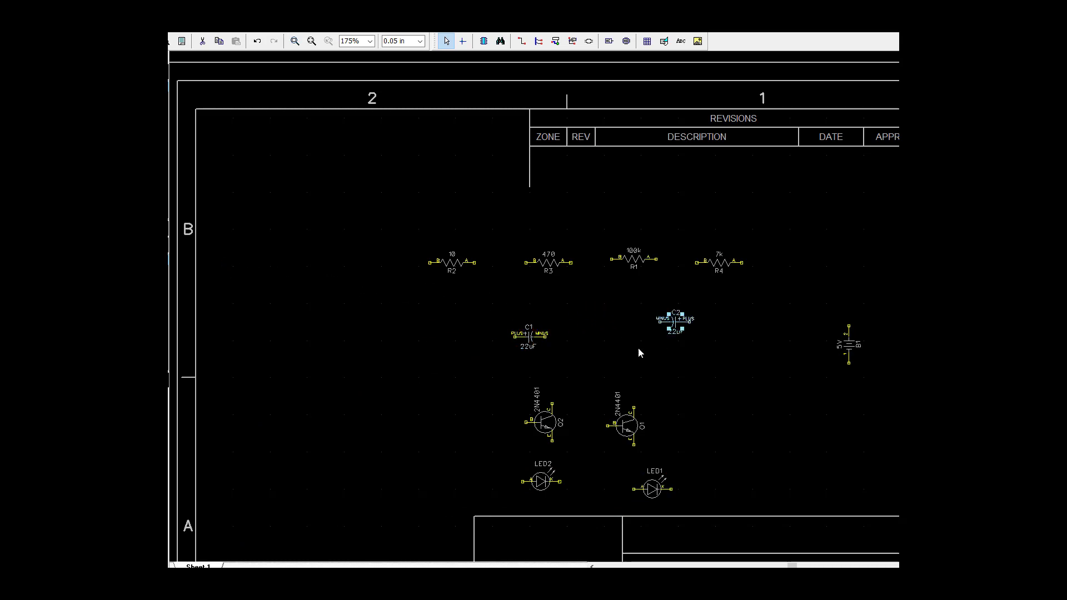
pyautogui.moveTo(542, 422); pyautogui.dragTo(516, 410)
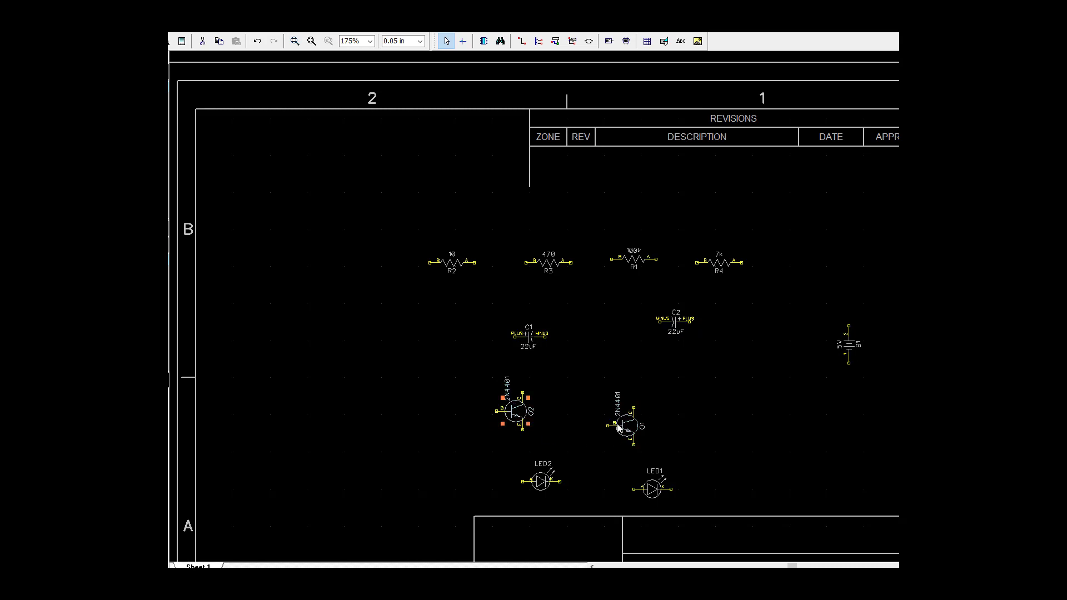
pyautogui.moveTo(618, 427); pyautogui.dragTo(604, 408)
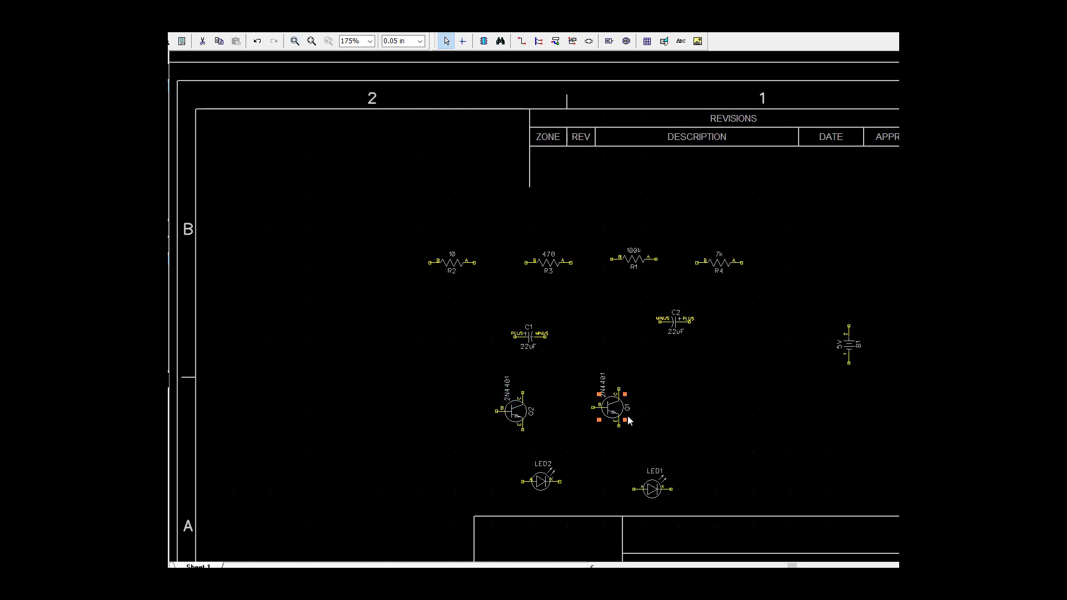
# Step: Flip transistor Q1 horizontally so its base faces right
pyautogui.rightClick(618, 412)
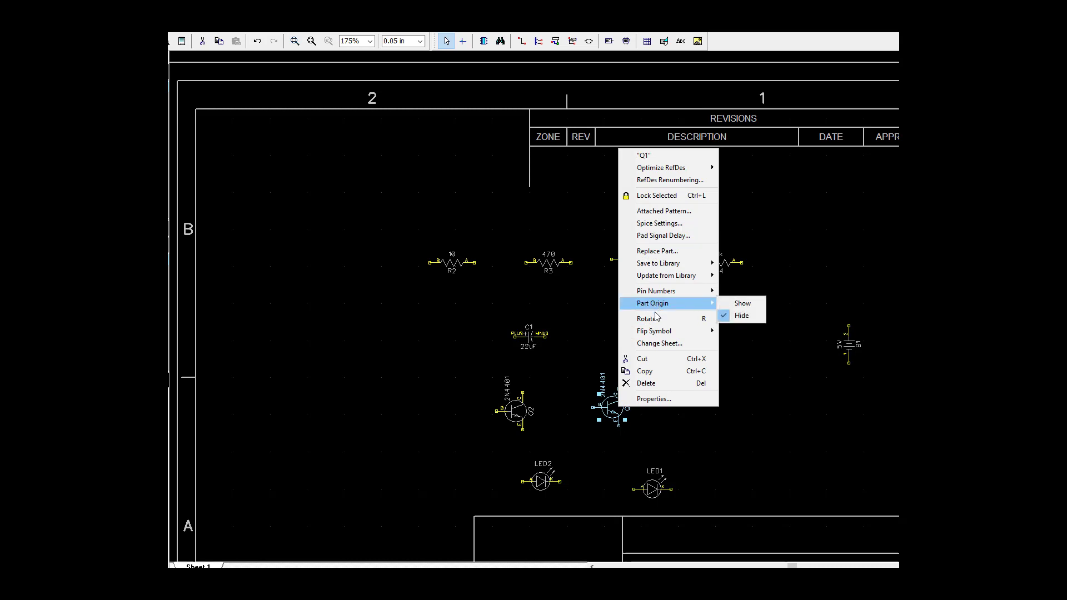
pyautogui.moveTo(653, 331)
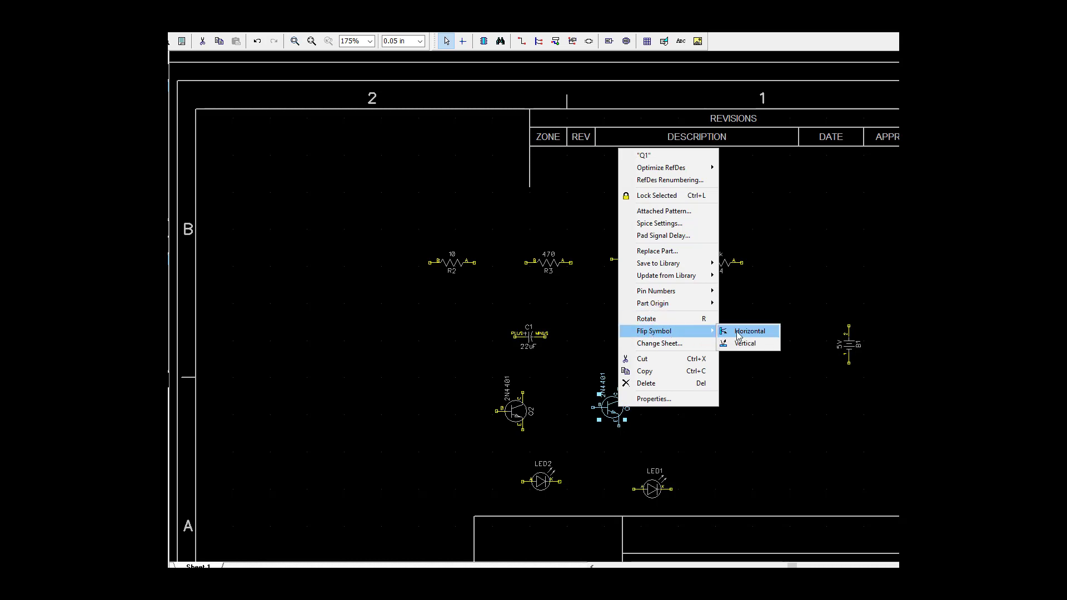
pyautogui.click(738, 333)
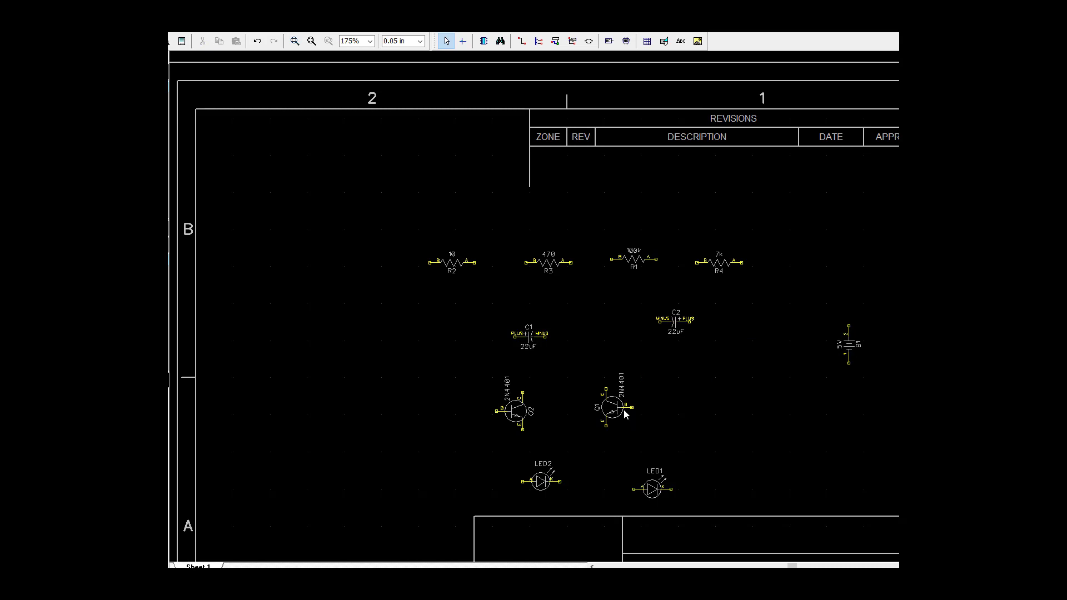
# Step: Rotate resistors R2, R3, R1 and R4 to stand vertically
pyautogui.click(454, 269)
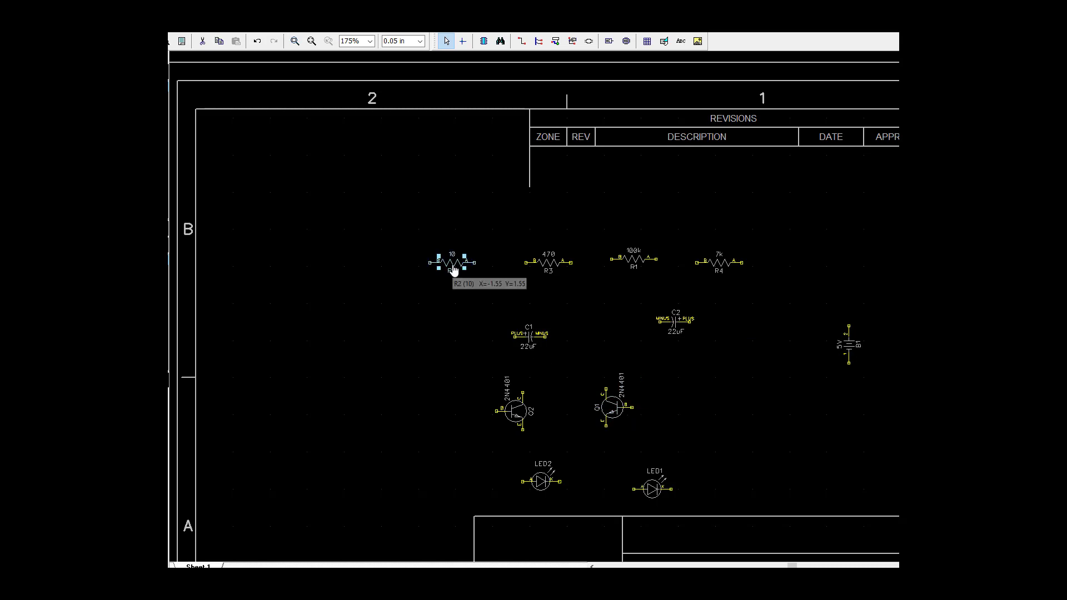
pyautogui.rightClick(454, 269)
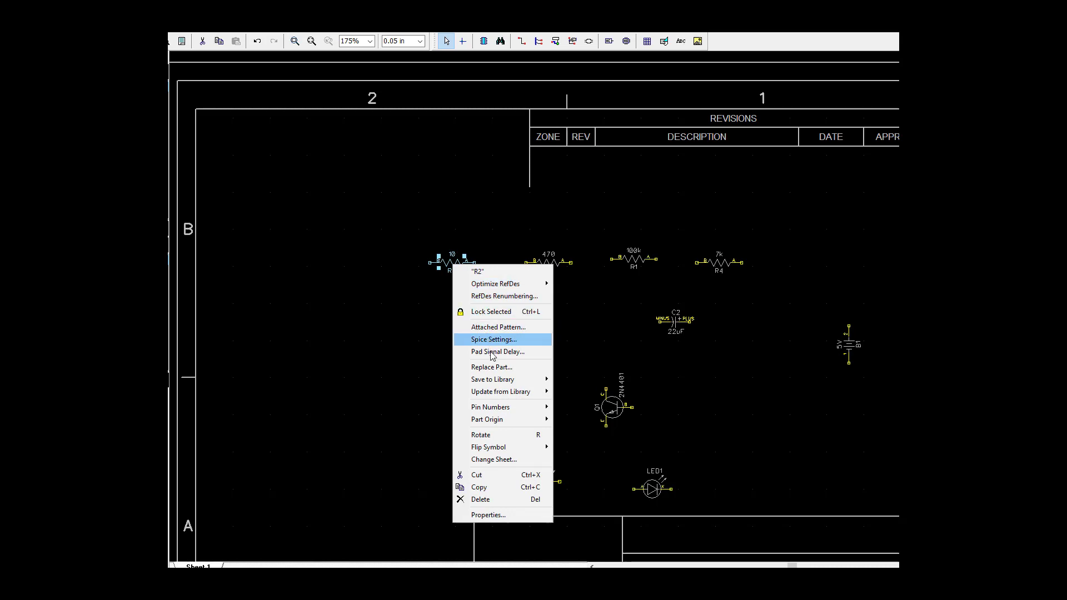
pyautogui.click(494, 435)
pyautogui.click(549, 269)
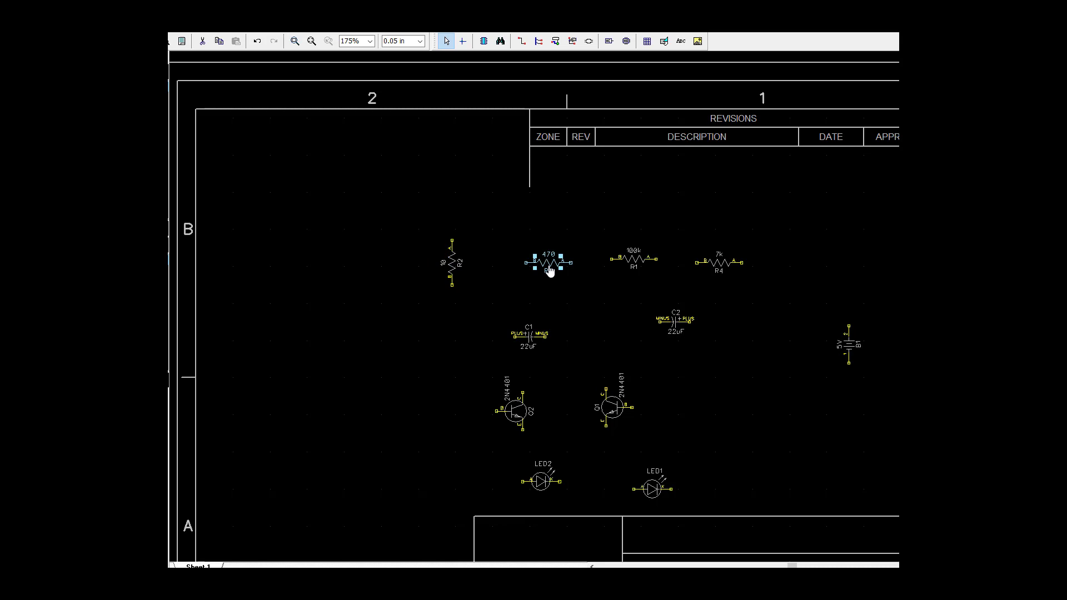
pyautogui.hotkey('ctrl', 'r')
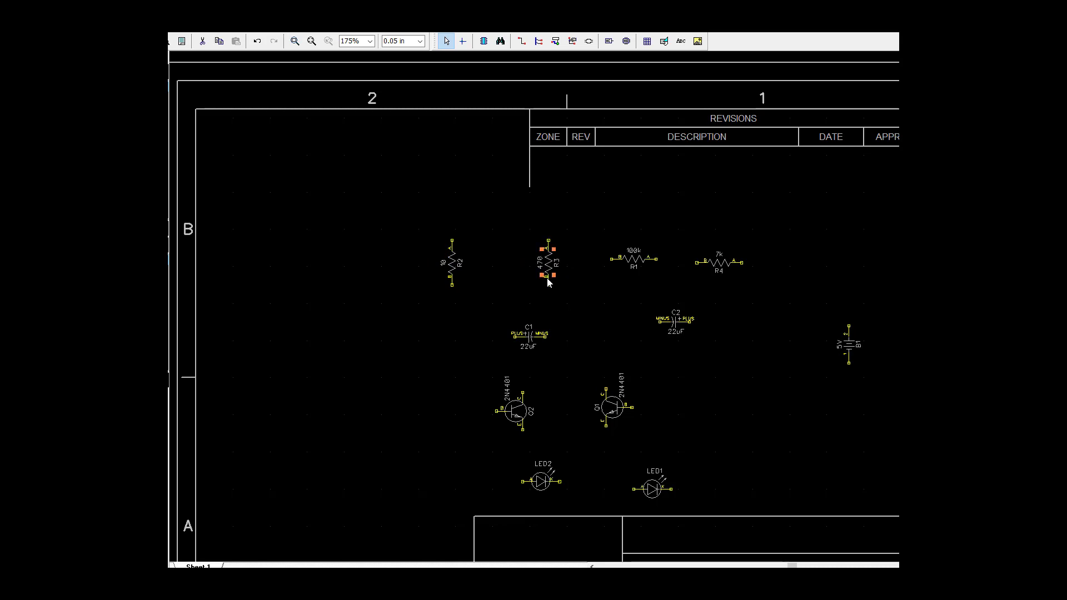
pyautogui.click(634, 262)
pyautogui.hotkey('ctrl', 'r')
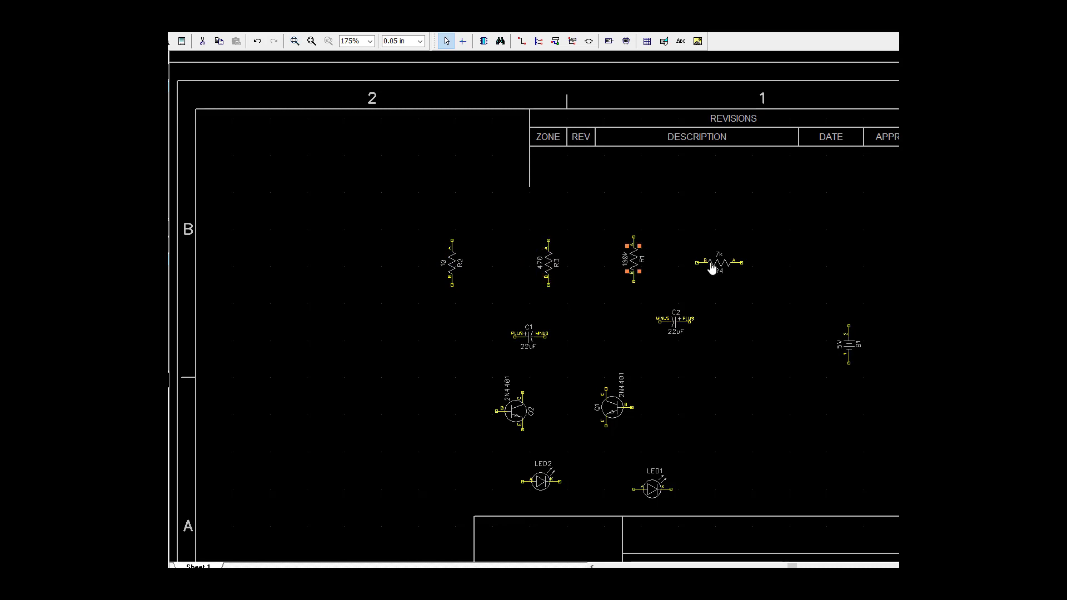
pyautogui.click(713, 267)
pyautogui.hotkey('ctrl', 'r')
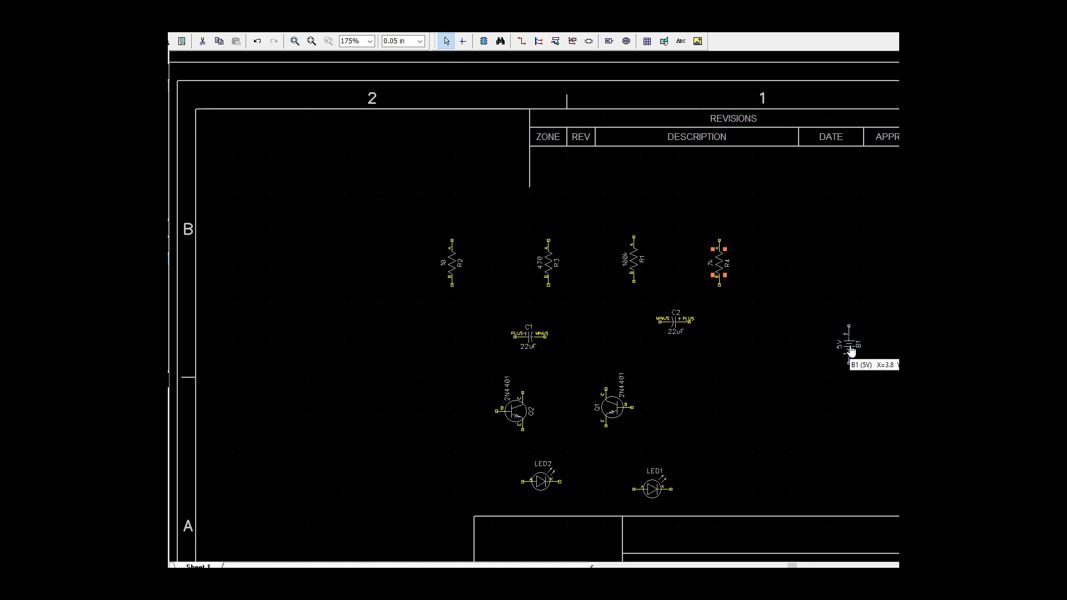
# Step: Rotate LED2 and LED1 to stand vertically
pyautogui.click(546, 488)
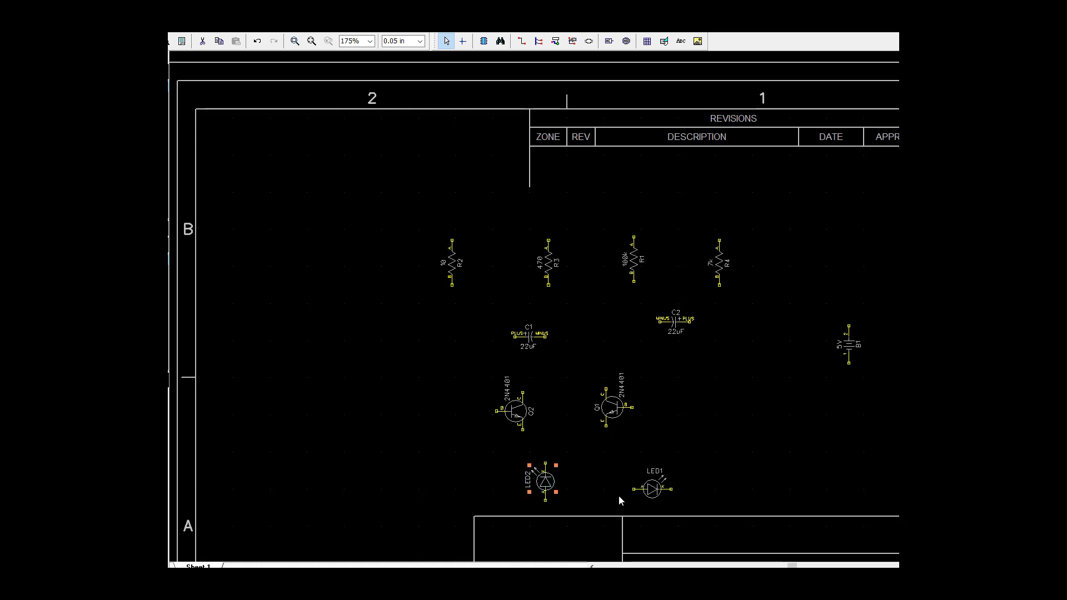
pyautogui.hotkey('ctrl', 'r')
pyautogui.click(647, 492)
pyautogui.hotkey('ctrl', 'r')
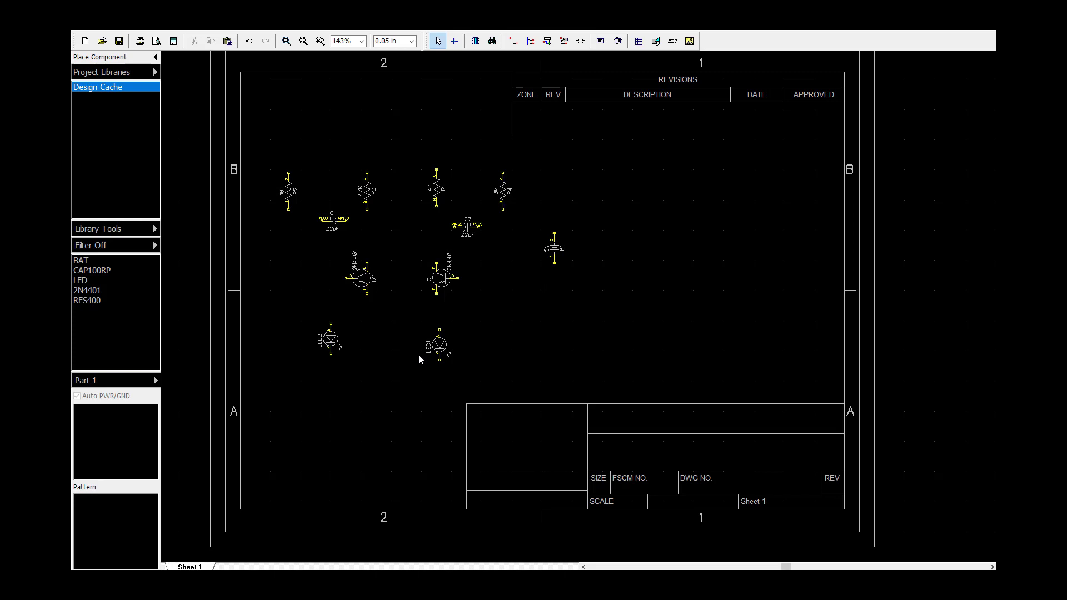
# Step: Switch to the standard Components libraries and pick the GND symbol from Net Ports
pyautogui.click(157, 76)
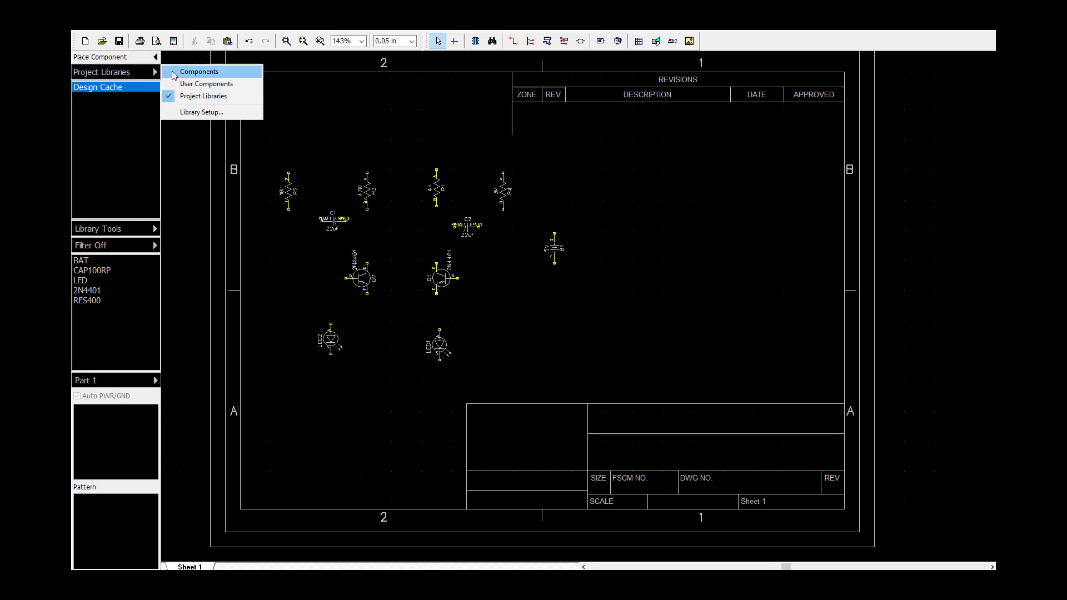
pyautogui.click(175, 71)
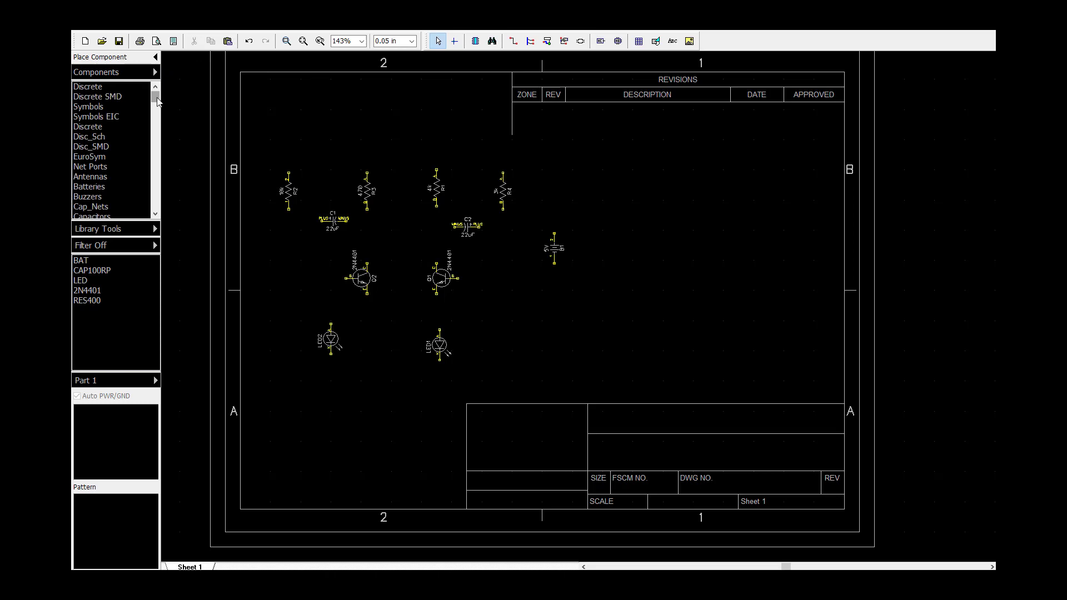
pyautogui.scroll(-2, 156, 107)
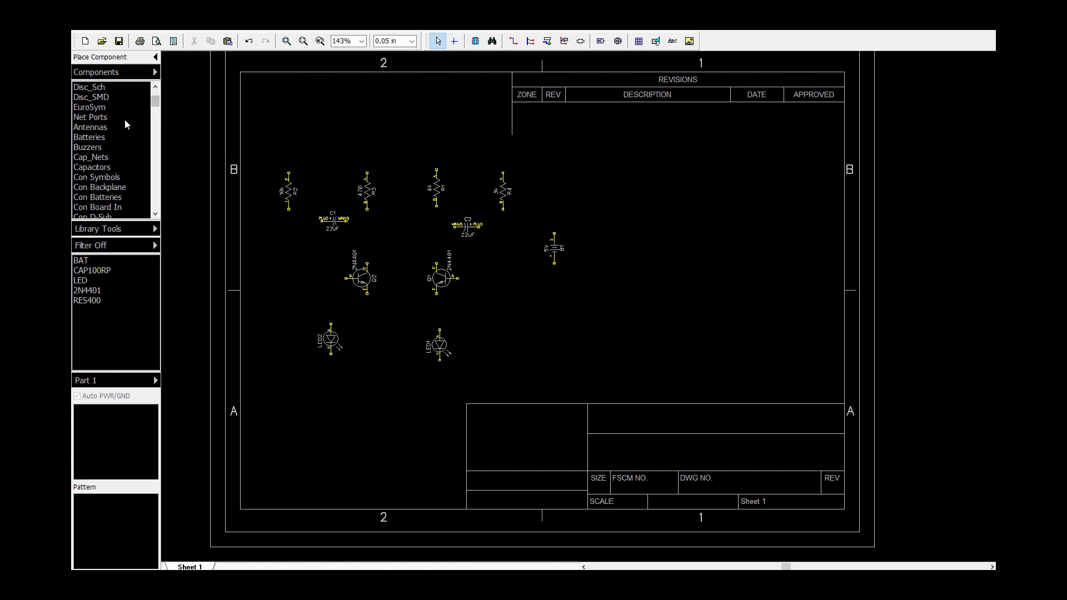
pyautogui.click(104, 118)
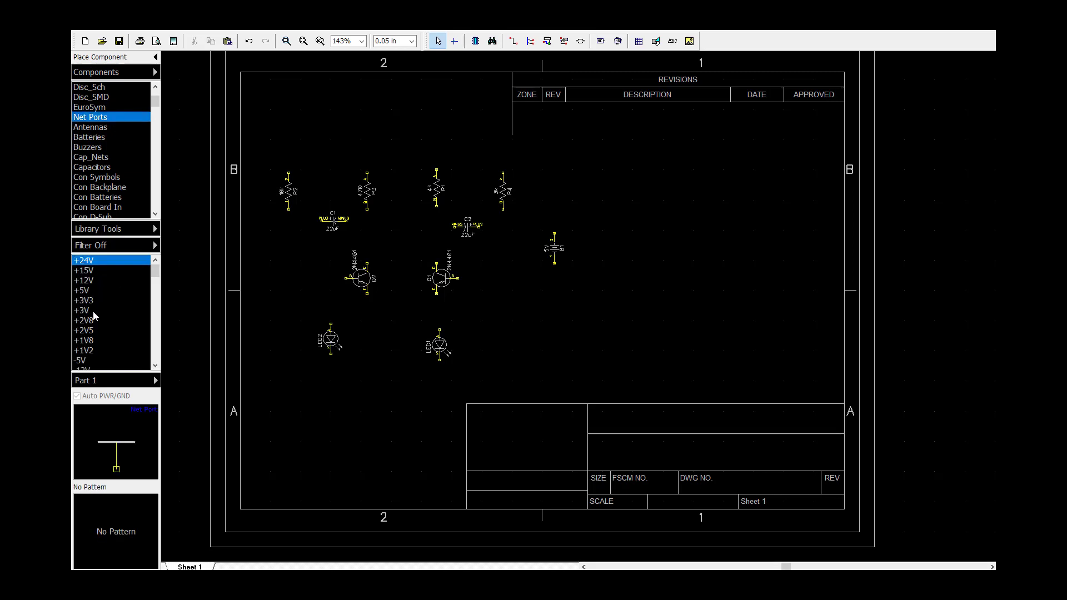
pyautogui.moveTo(155, 269); pyautogui.dragTo(157, 293)
pyautogui.click(87, 281)
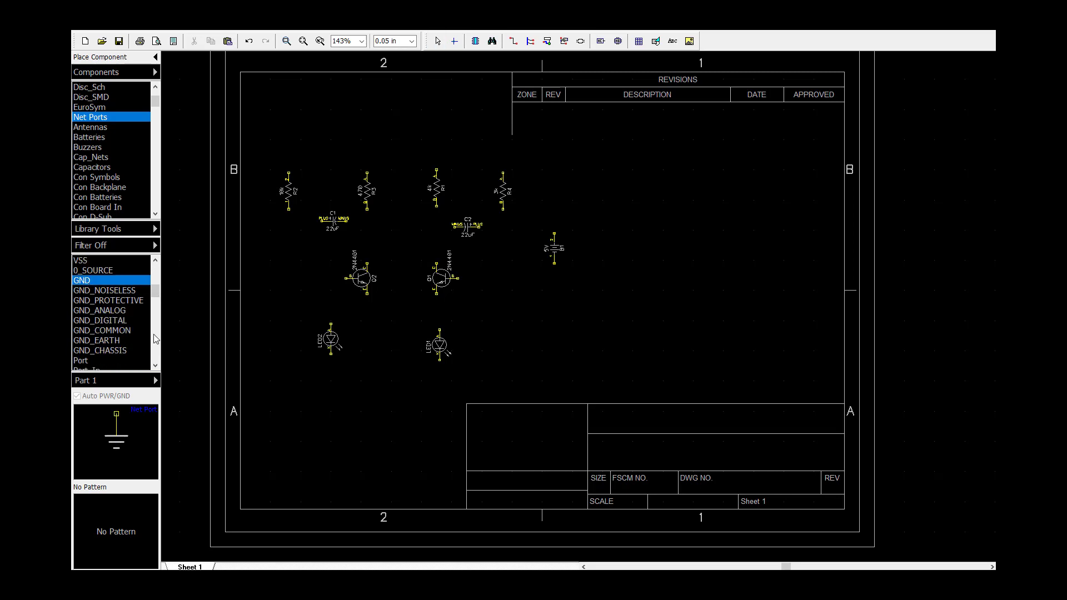
# Step: Place GND symbols below LED2, LED1 and battery B1
pyautogui.click(332, 382)
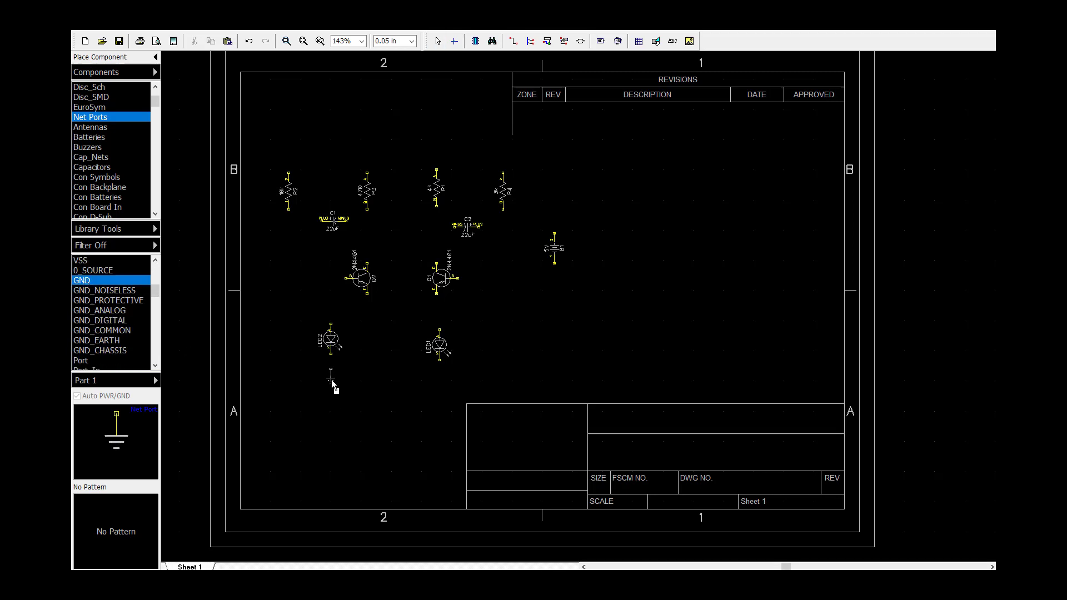
pyautogui.click(440, 382)
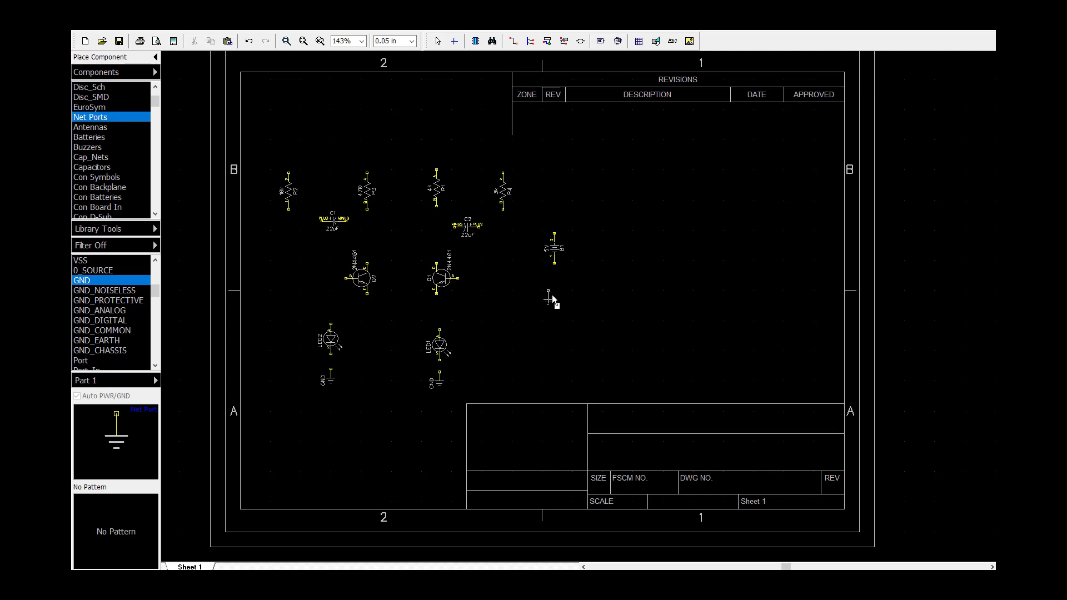
pyautogui.click(555, 290)
pyautogui.press('Escape')
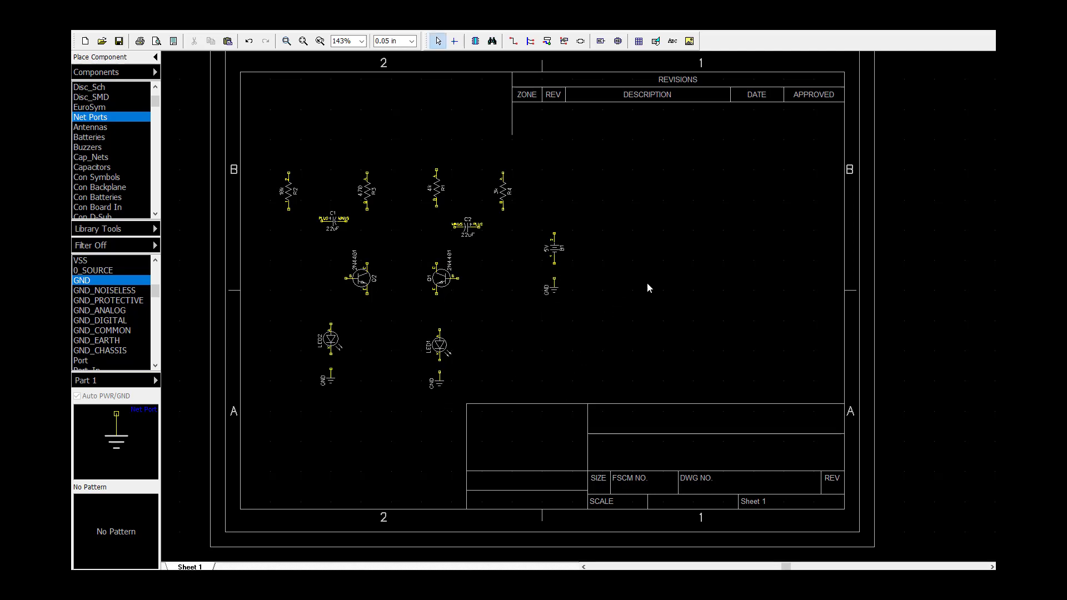
# Step: Switch the library browser to the project's own libraries
pyautogui.click(153, 72)
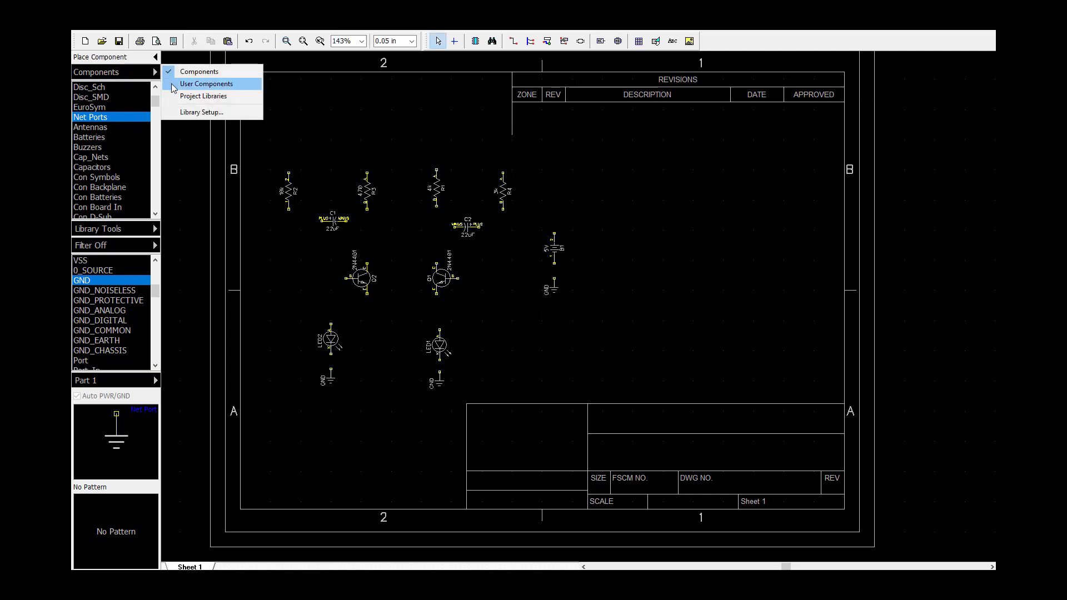
pyautogui.click(174, 96)
# Step: Show the Design Cache parts and zoom in on the left group of placed parts, then back out
pyautogui.click(108, 87)
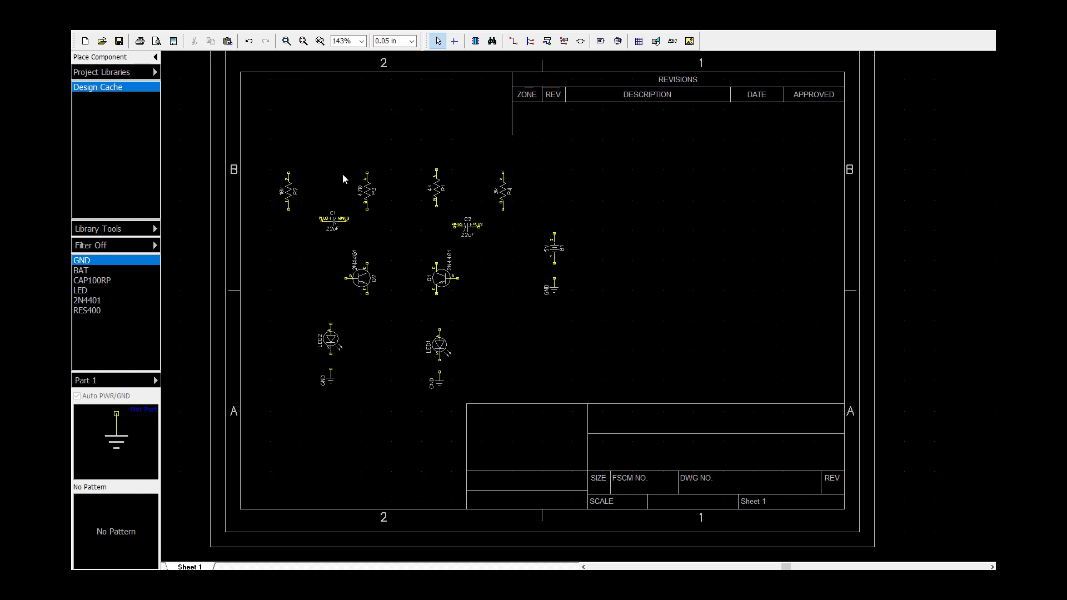
pyautogui.click(287, 41)
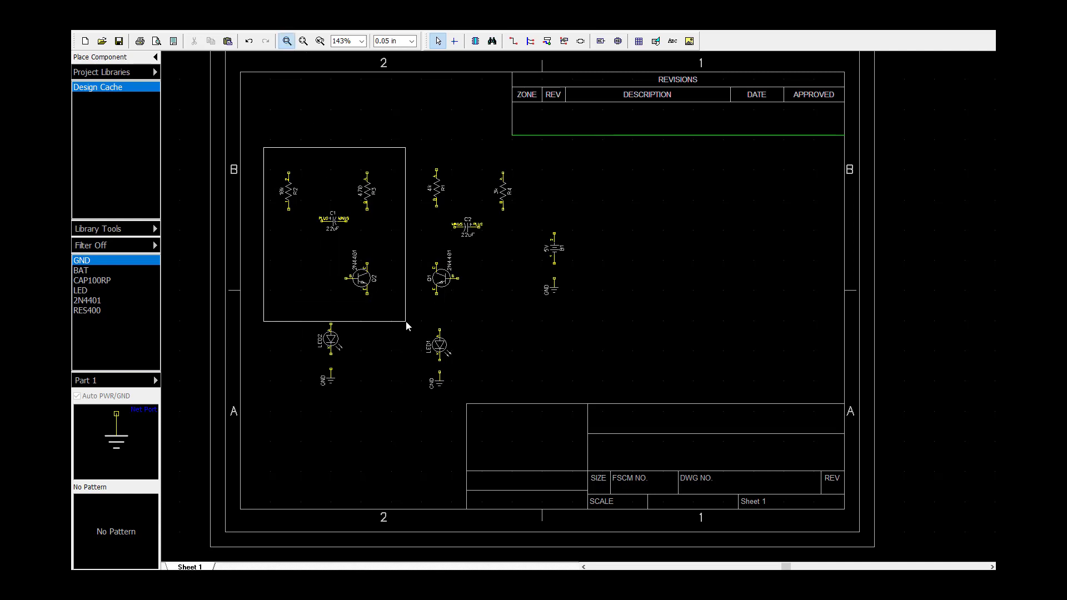
pyautogui.moveTo(261, 151); pyautogui.dragTo(410, 322)
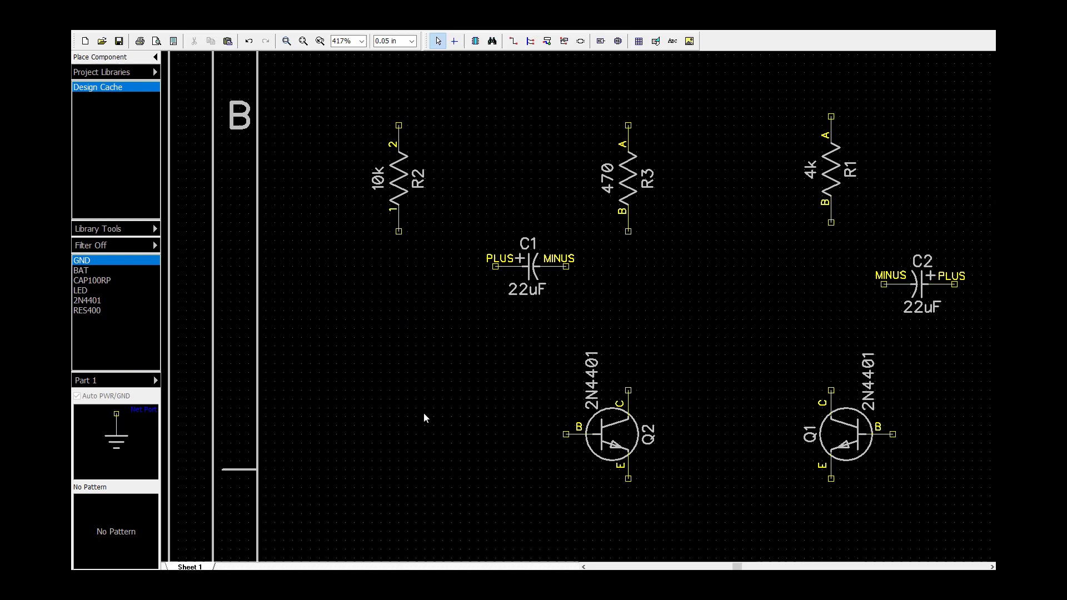
pyautogui.click(304, 42)
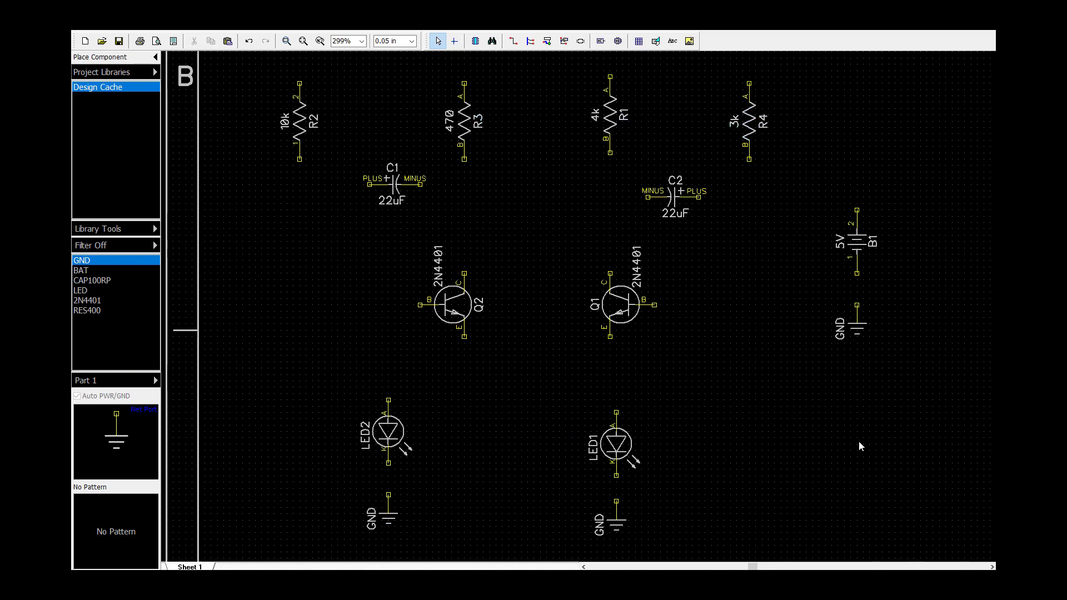
pyautogui.scroll(-1, 864, 394)
pyautogui.scroll(-1, 846, 394)
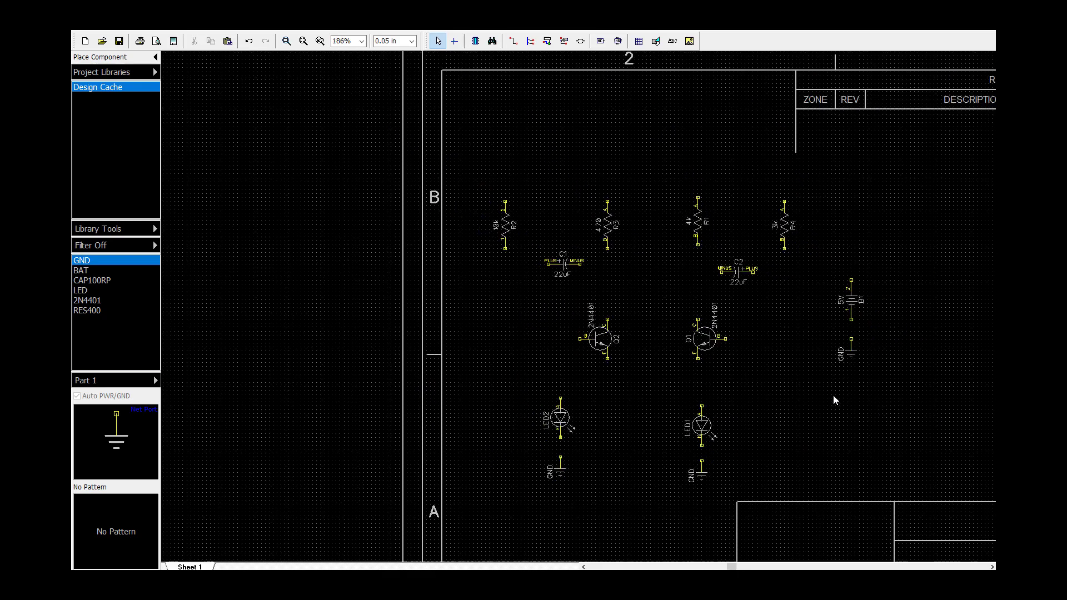
pyautogui.scroll(-1, 833, 395)
pyautogui.scroll(1, 821, 402)
pyautogui.scroll(2, 805, 402)
pyautogui.scroll(2, 796, 401)
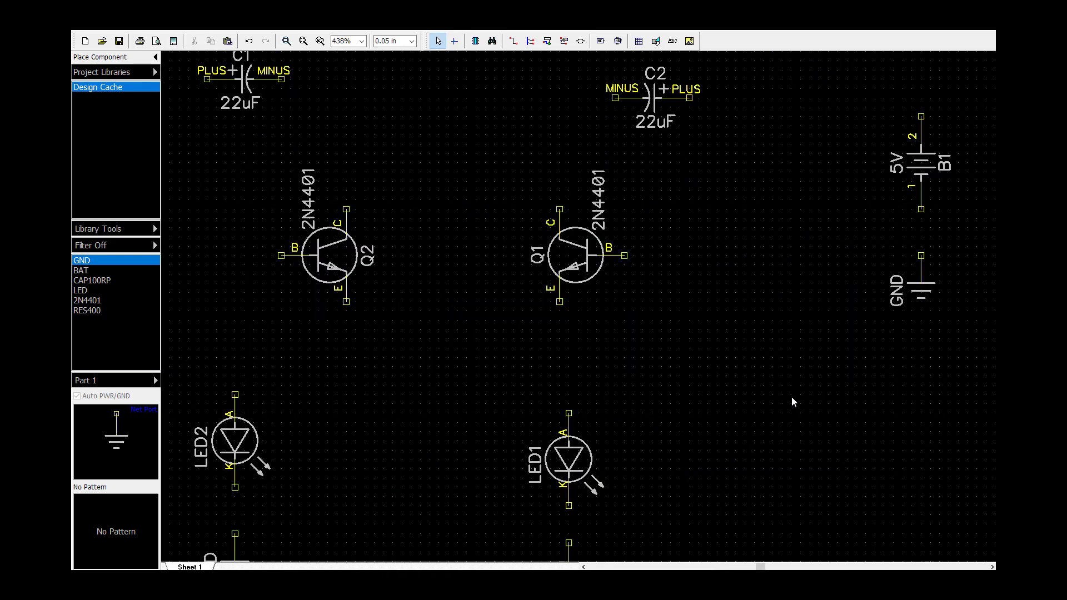
pyautogui.scroll(-1, 779, 392)
pyautogui.scroll(-1, 776, 385)
pyautogui.scroll(1, 776, 383)
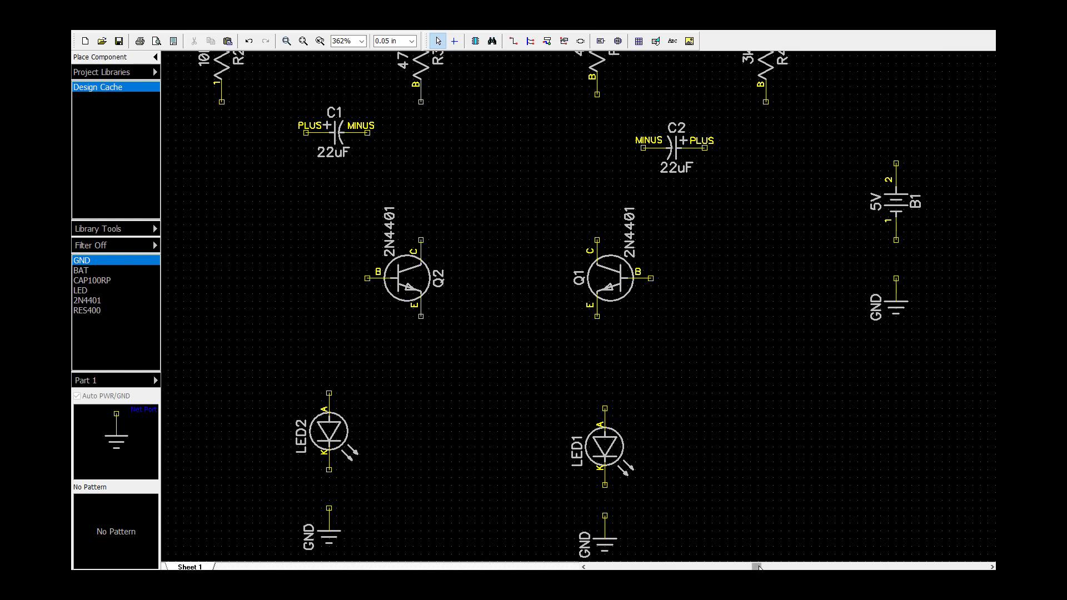
pyautogui.hscroll(-3, 575, 306)
pyautogui.hscroll(15, 829, 543)
pyautogui.hscroll(-8, 829, 542)
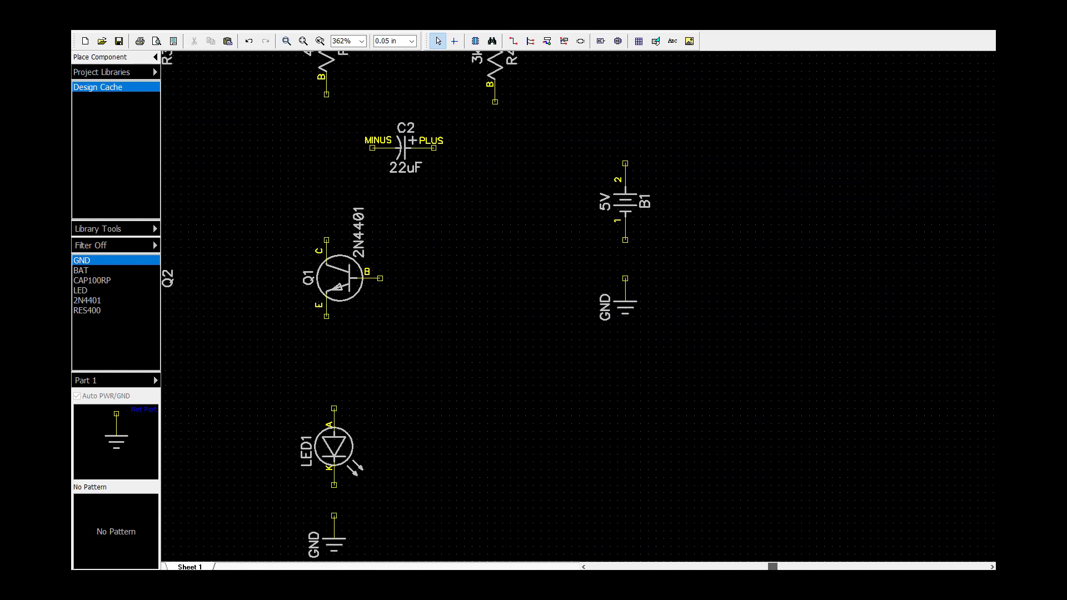
pyautogui.hscroll(-3, 830, 543)
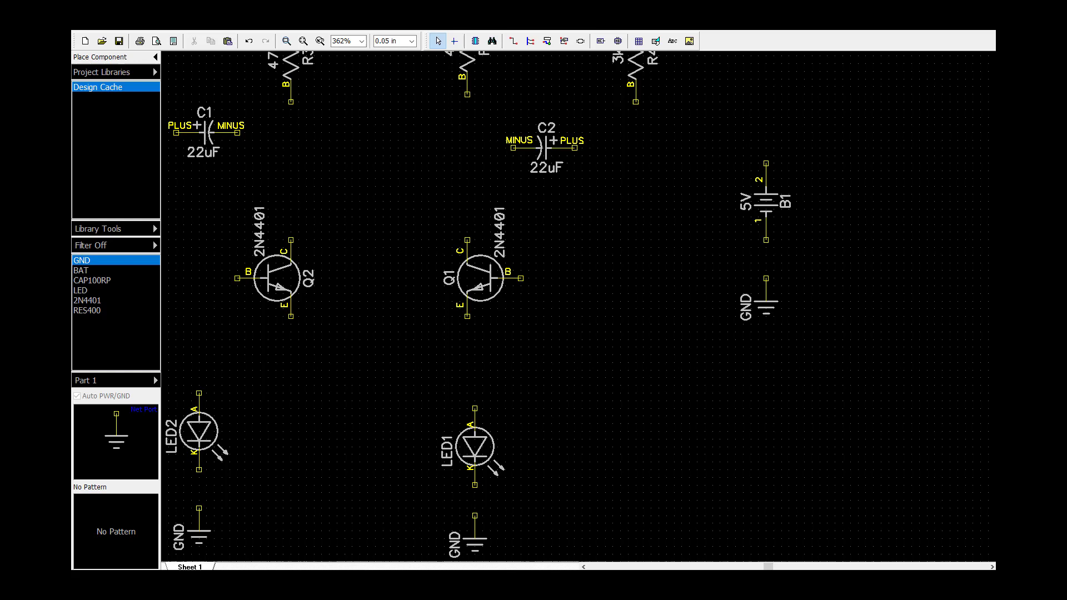
pyautogui.scroll(10, 575, 306)
pyautogui.scroll(-1, 575, 306)
pyautogui.scroll(-9, 575, 306)
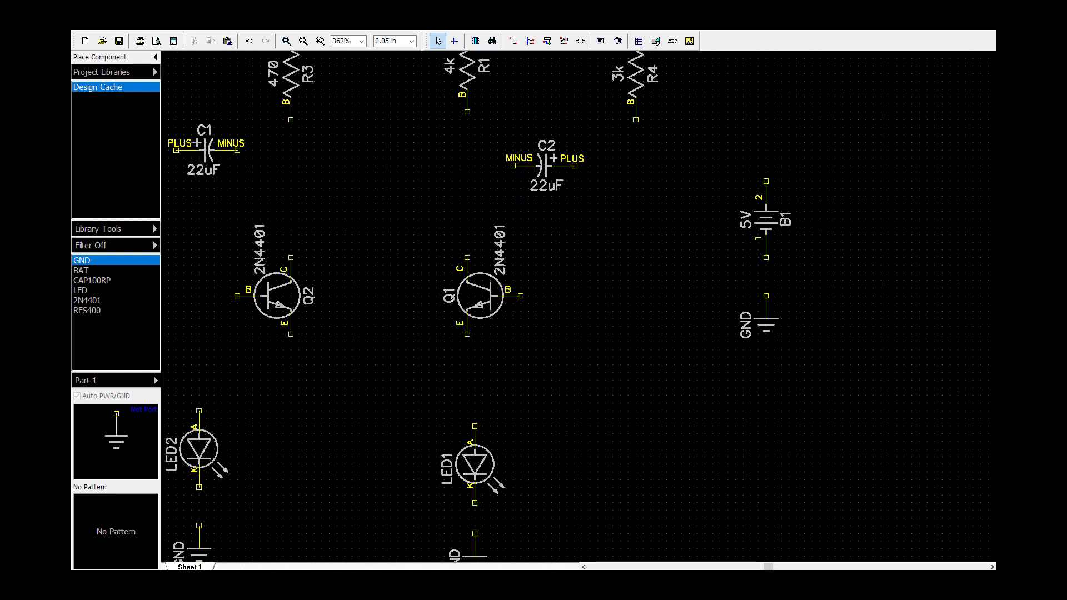
pyautogui.click(302, 42)
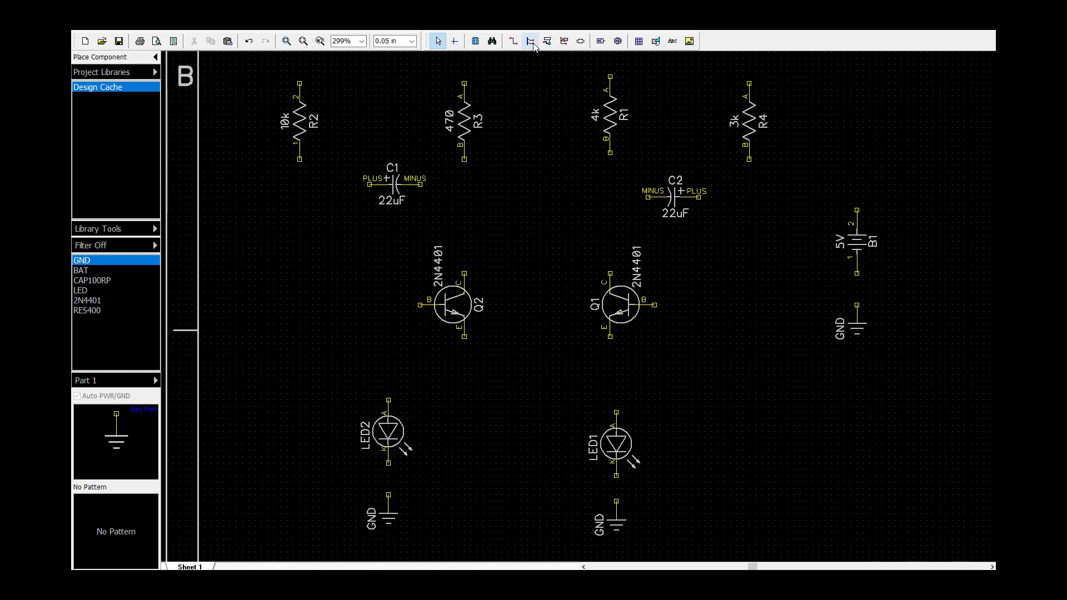
# Step: Draw a supply wire from R2's top pin across to battery B1's top terminal
pyautogui.click(514, 41)
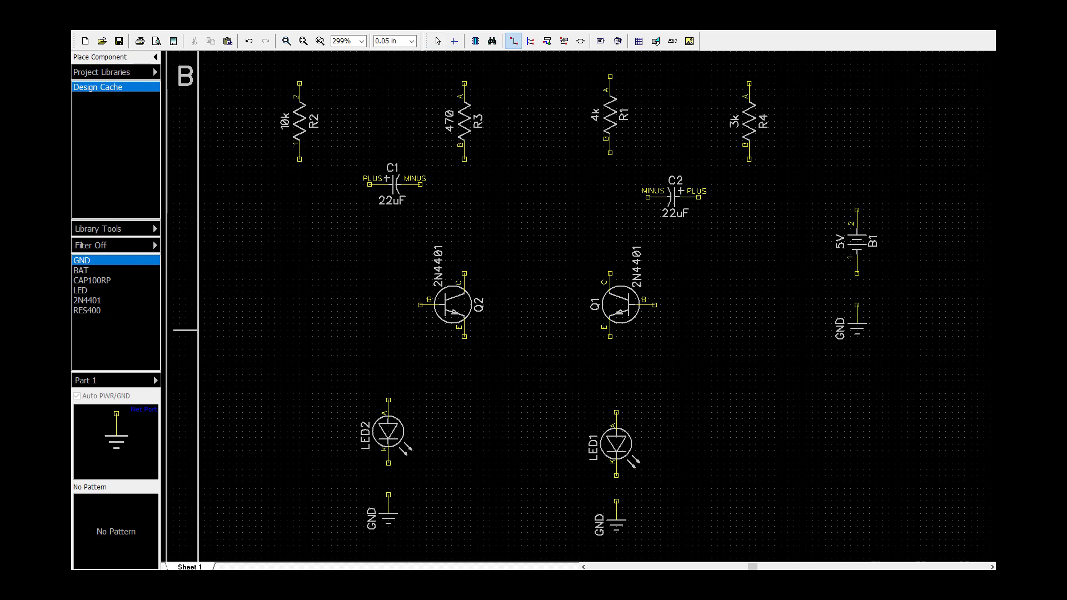
pyautogui.click(298, 83)
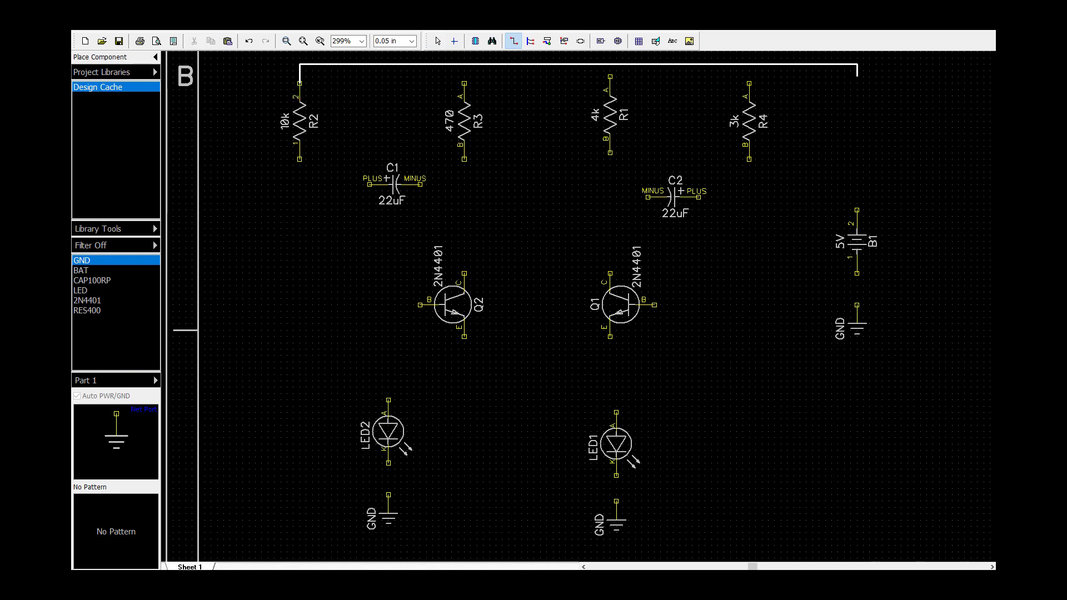
pyautogui.click(857, 210)
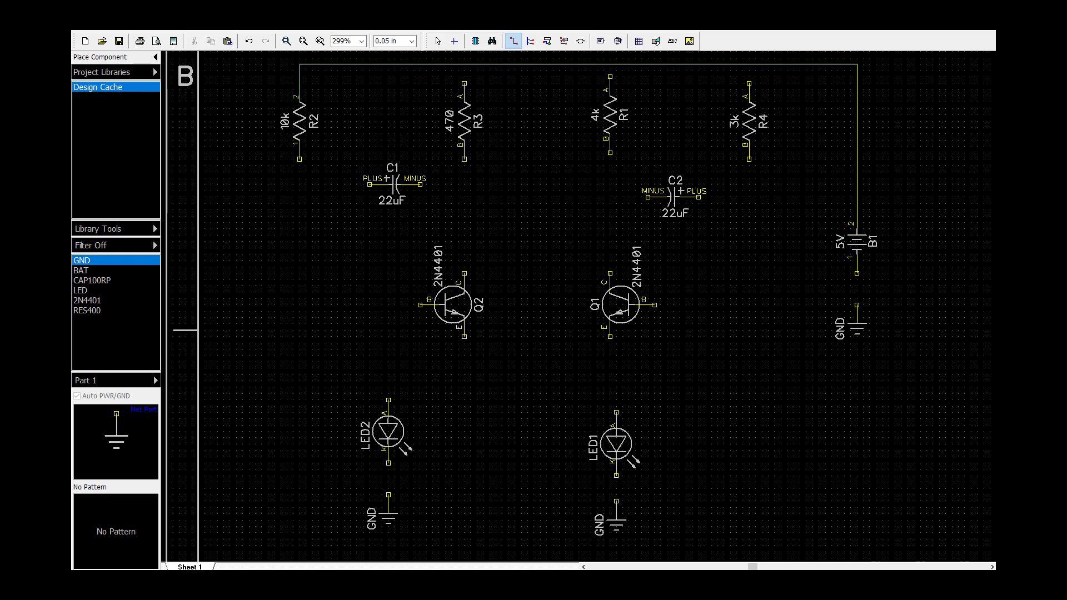
# Step: Join the top pins of R4, R1 and R3 onto the supply wire
pyautogui.click(749, 82)
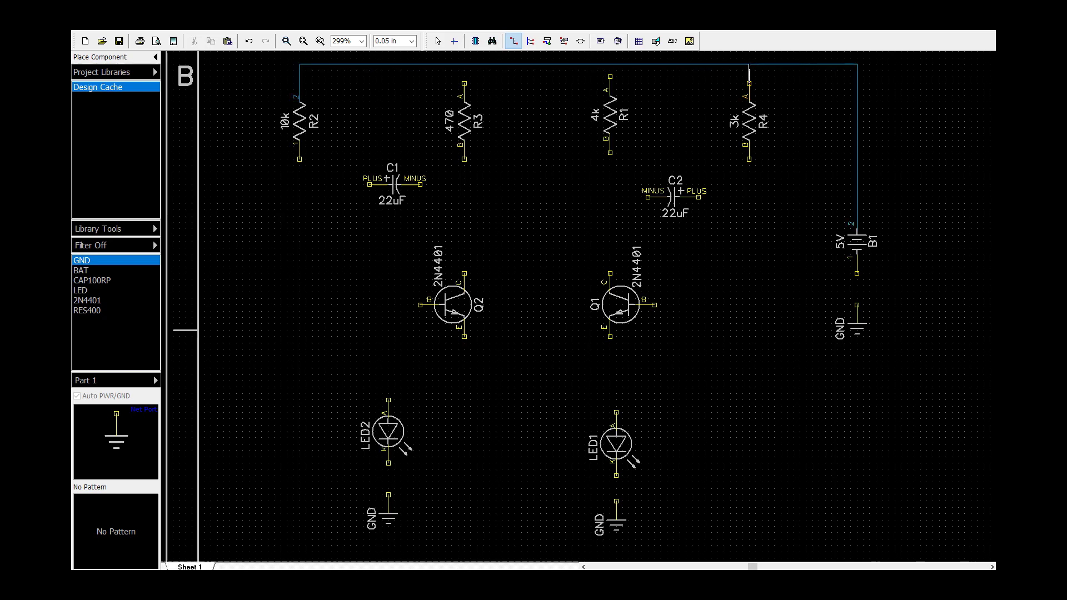
pyautogui.press('Escape')
pyautogui.click(749, 63)
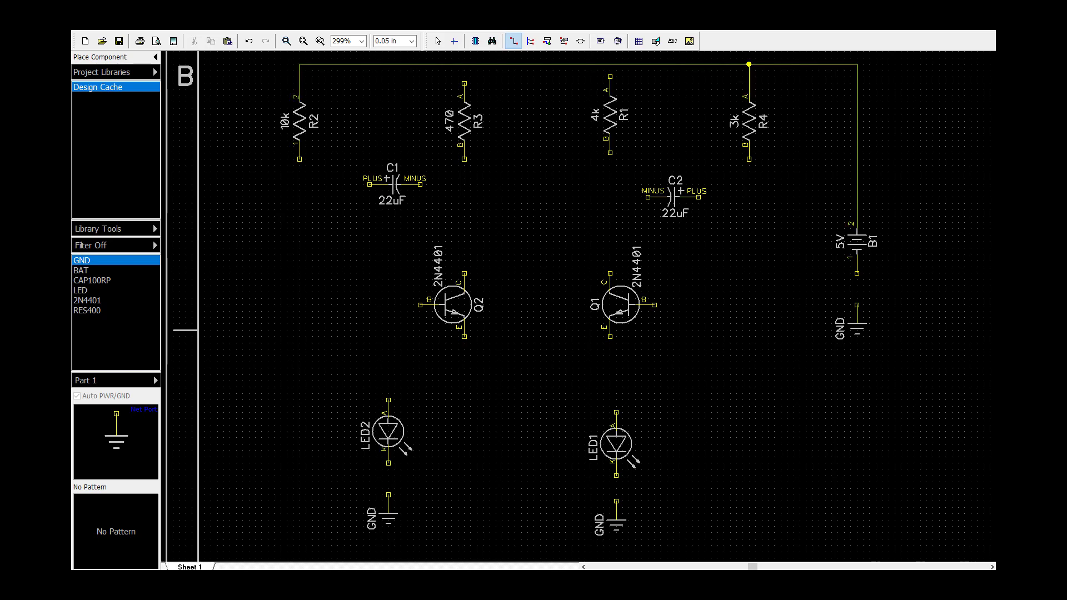
pyautogui.click(610, 80)
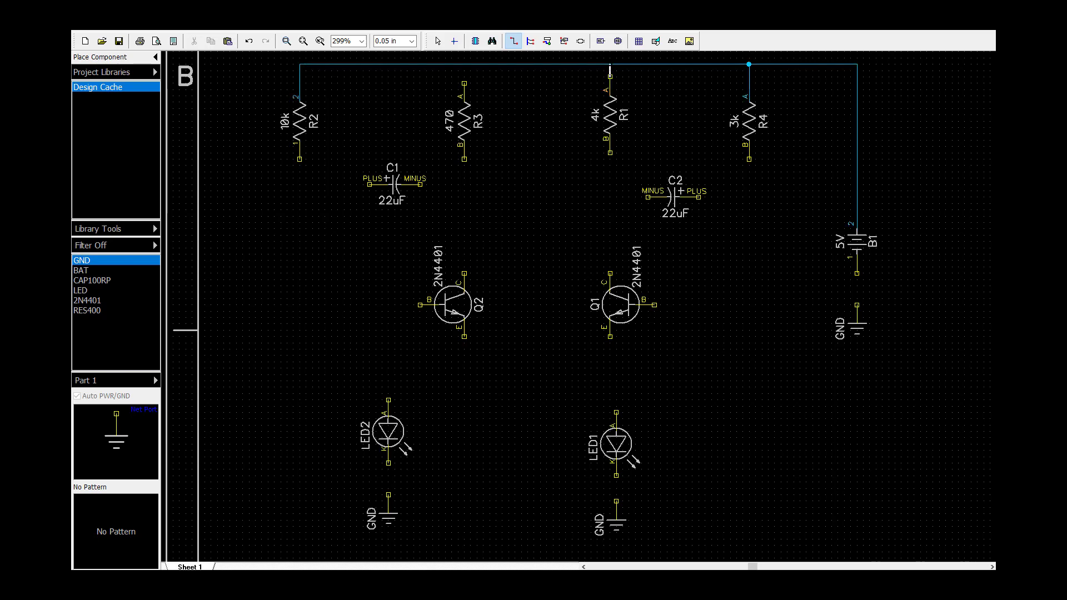
pyautogui.click(611, 64)
pyautogui.click(463, 79)
pyautogui.click(464, 64)
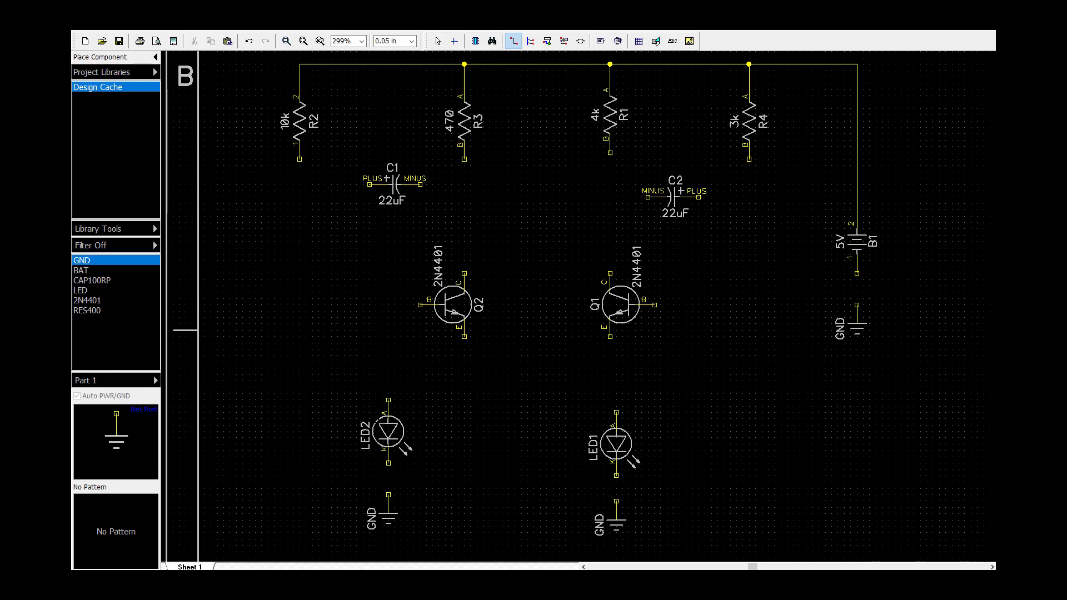
# Step: Wire LED2's anode to Q2's emitter and both LED cathodes to their ground symbols
pyautogui.click(387, 412)
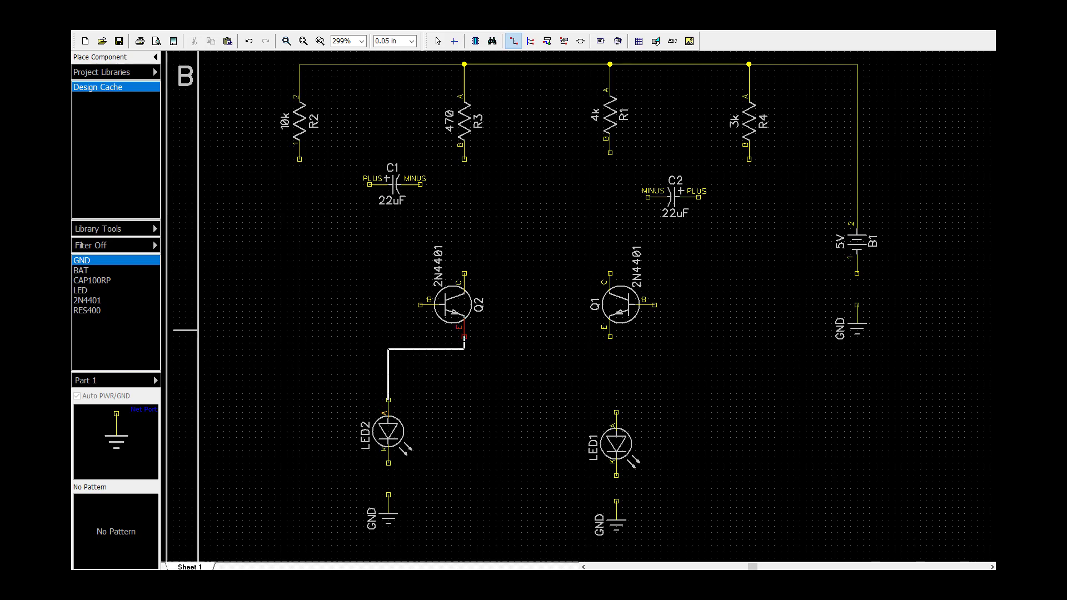
pyautogui.click(465, 336)
pyautogui.click(388, 494)
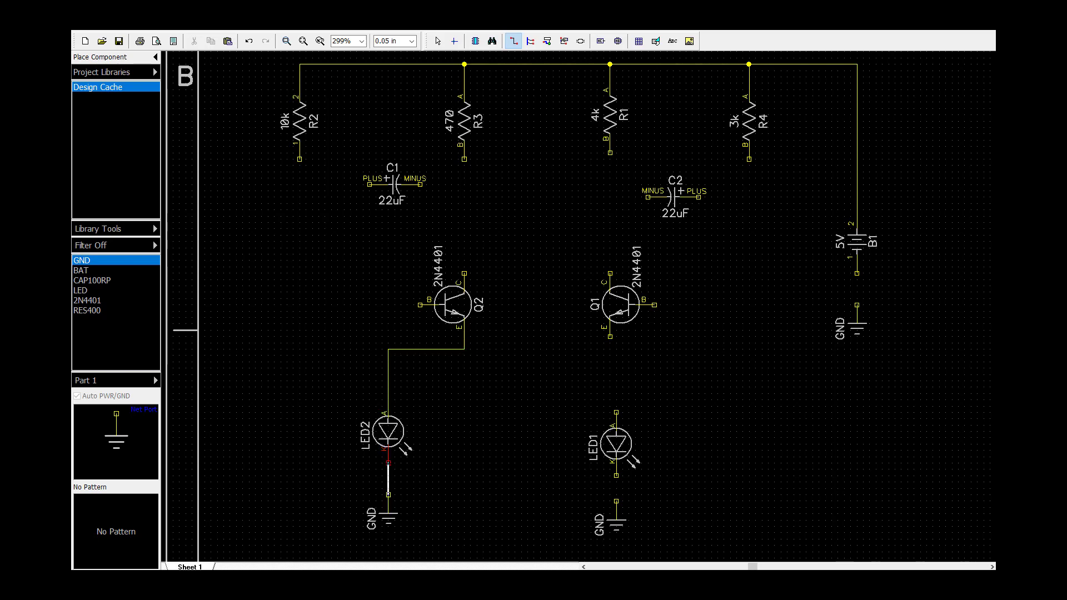
pyautogui.click(387, 453)
pyautogui.click(615, 502)
# Step: Wire LED1 to Q1's emitter, Q1's base to R4, and R1 to Q1's collector
pyautogui.click(616, 411)
pyautogui.click(610, 336)
pyautogui.click(655, 305)
pyautogui.click(749, 159)
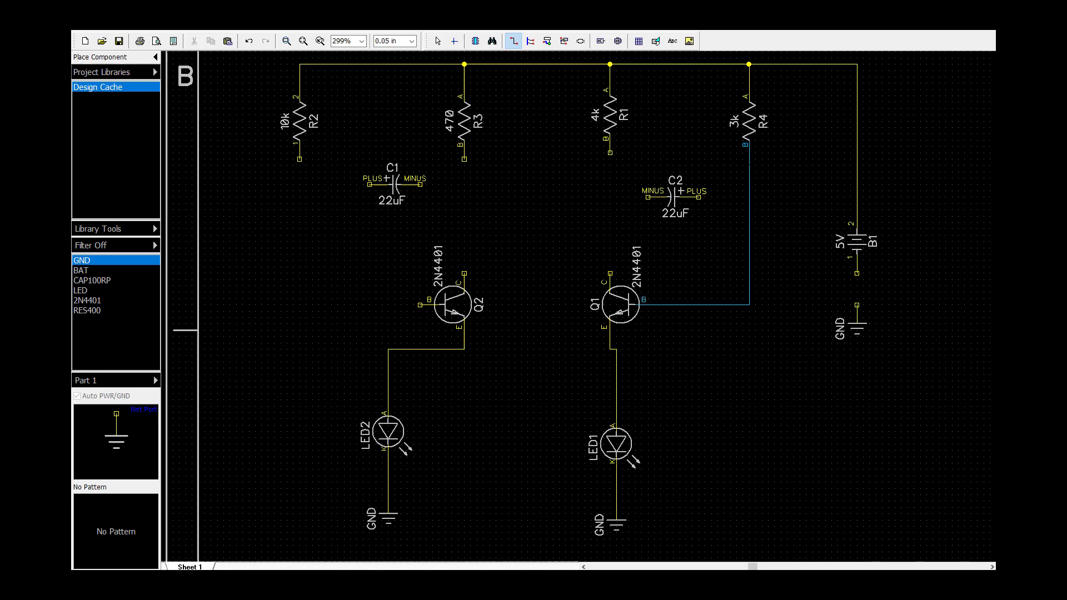
pyautogui.click(608, 152)
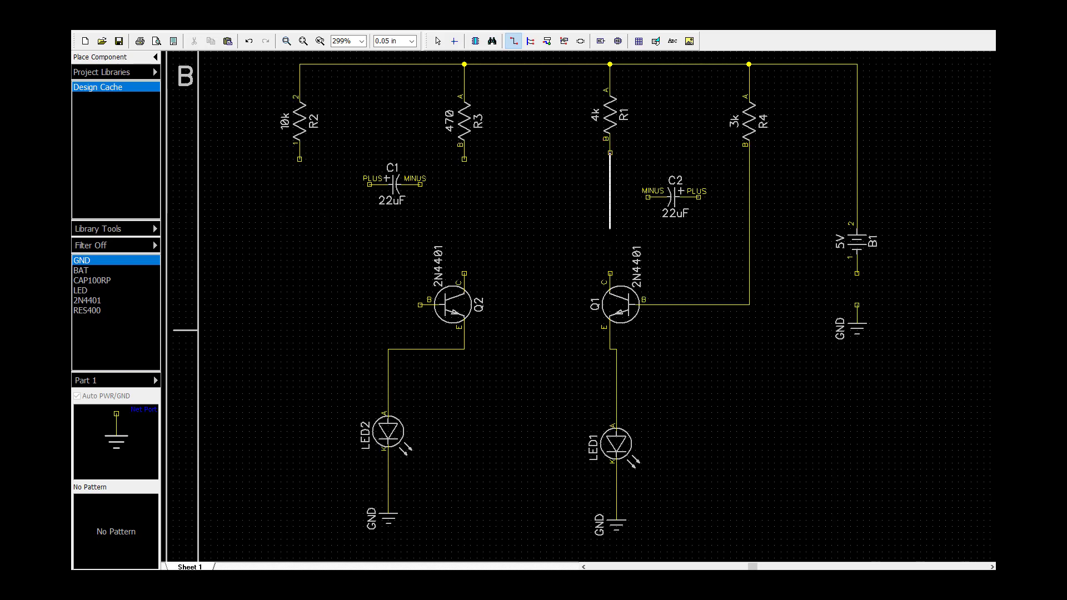
pyautogui.click(610, 272)
# Step: Wire R3 to Q2's collector, cancel a stray wire, and connect Q2's base to R2's lower pin
pyautogui.click(465, 158)
pyautogui.click(464, 272)
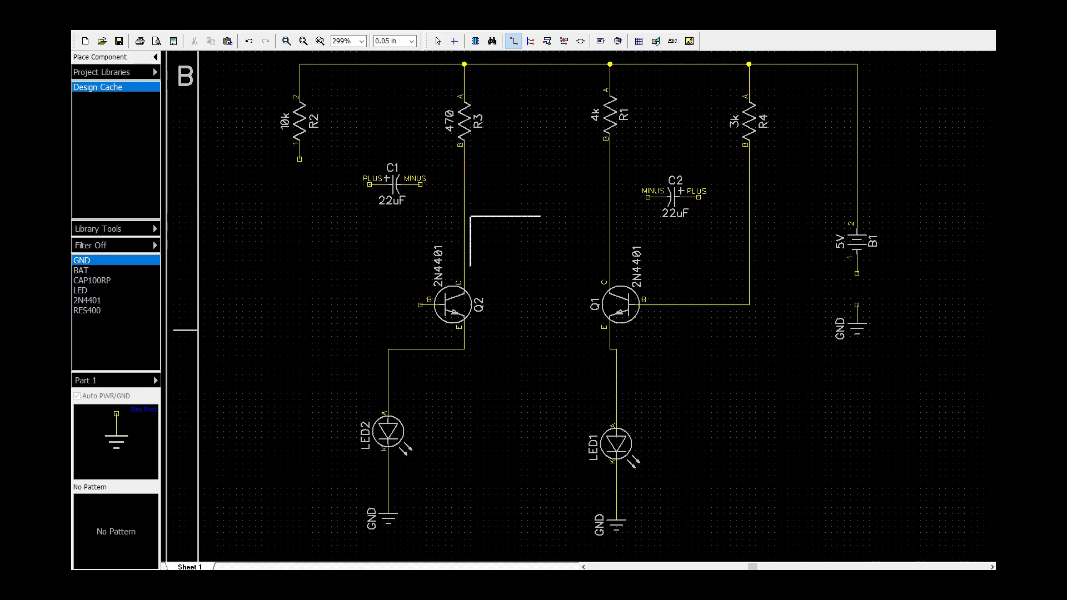
pyautogui.rightClick(470, 216)
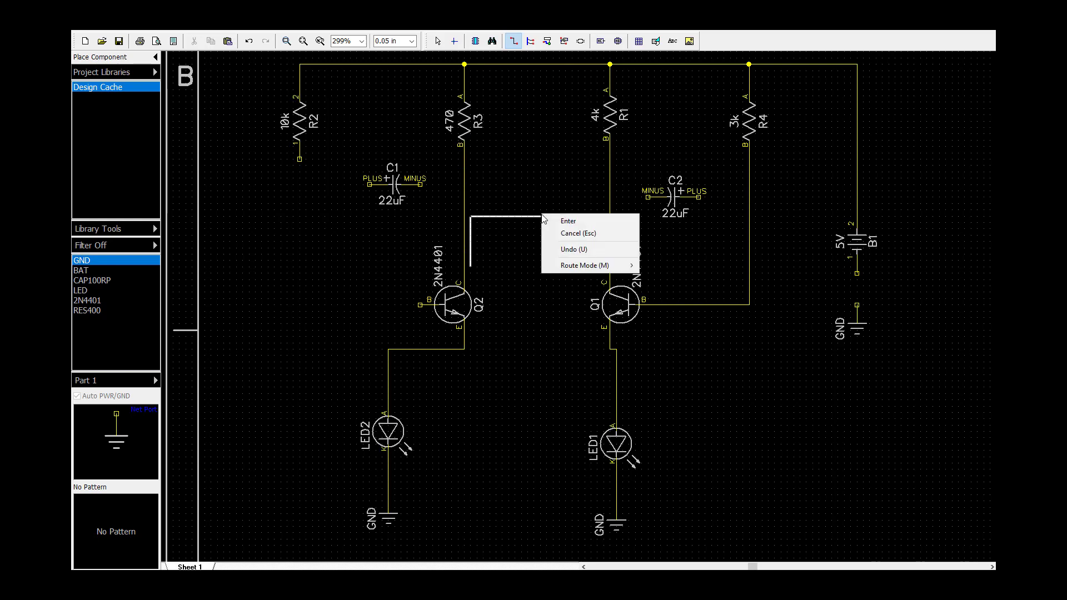
pyautogui.click(575, 232)
pyautogui.click(421, 305)
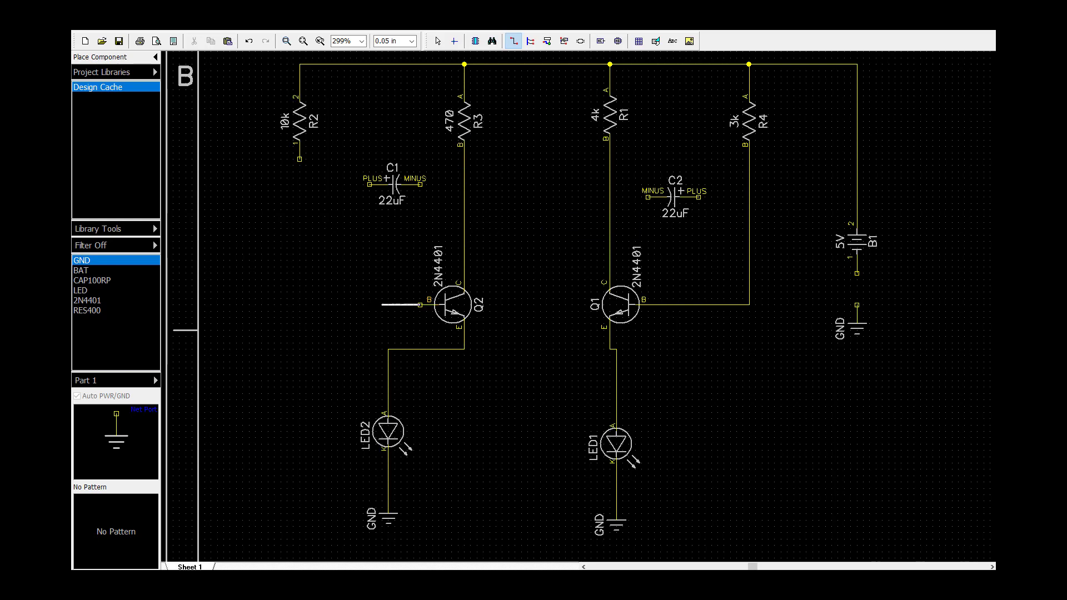
pyautogui.click(299, 160)
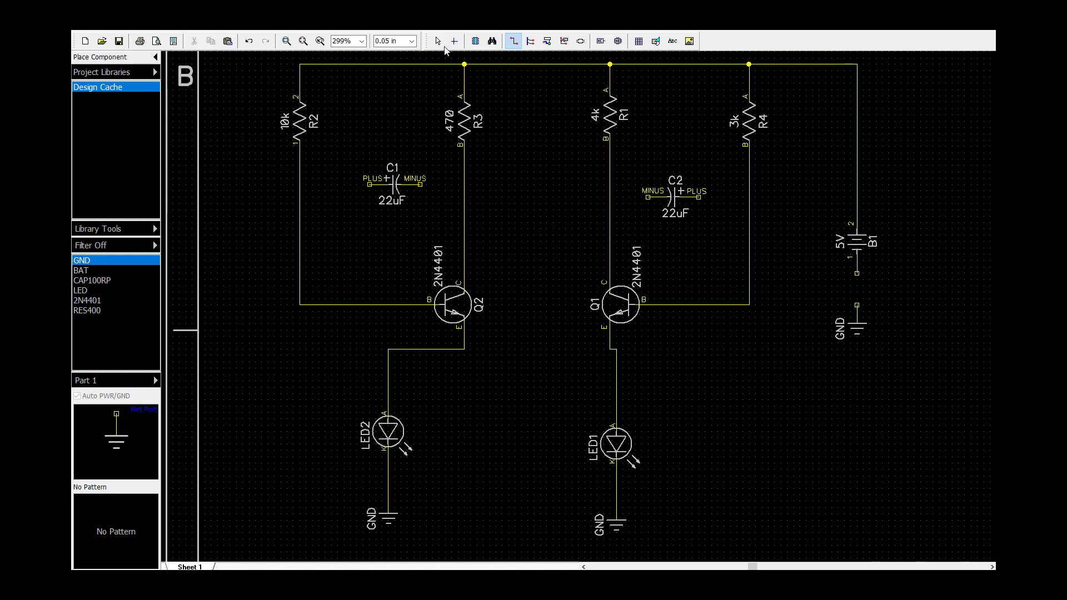
# Step: Delete the wire from Q2's emitter to LED2
pyautogui.click(438, 42)
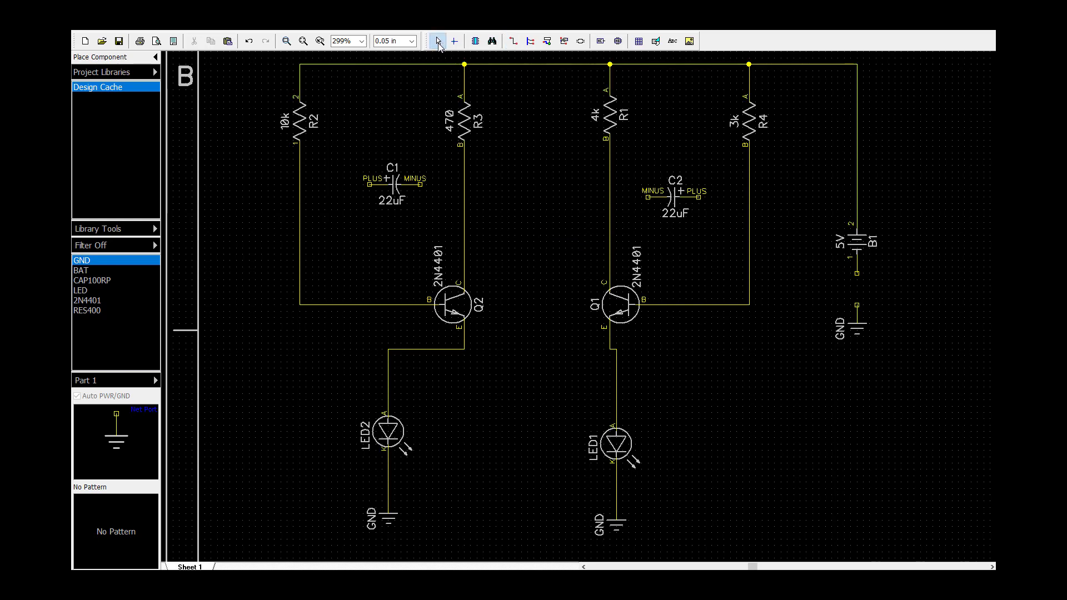
pyautogui.click(428, 349)
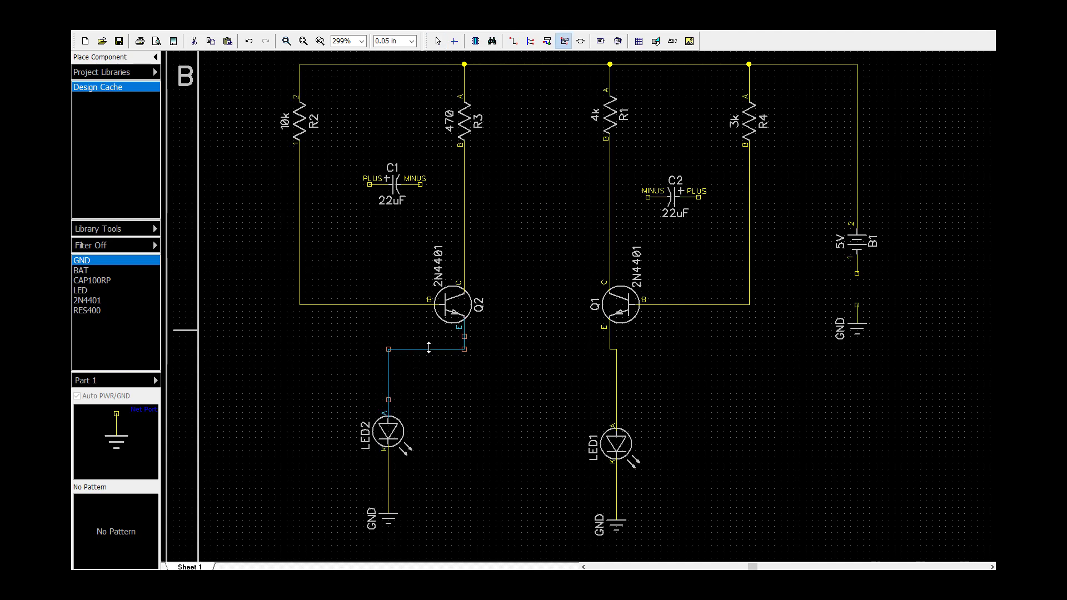
pyautogui.press('Delete')
# Step: Delete the whole wire from Q1's emitter to LED1
pyautogui.click(616, 376)
pyautogui.rightClick(618, 379)
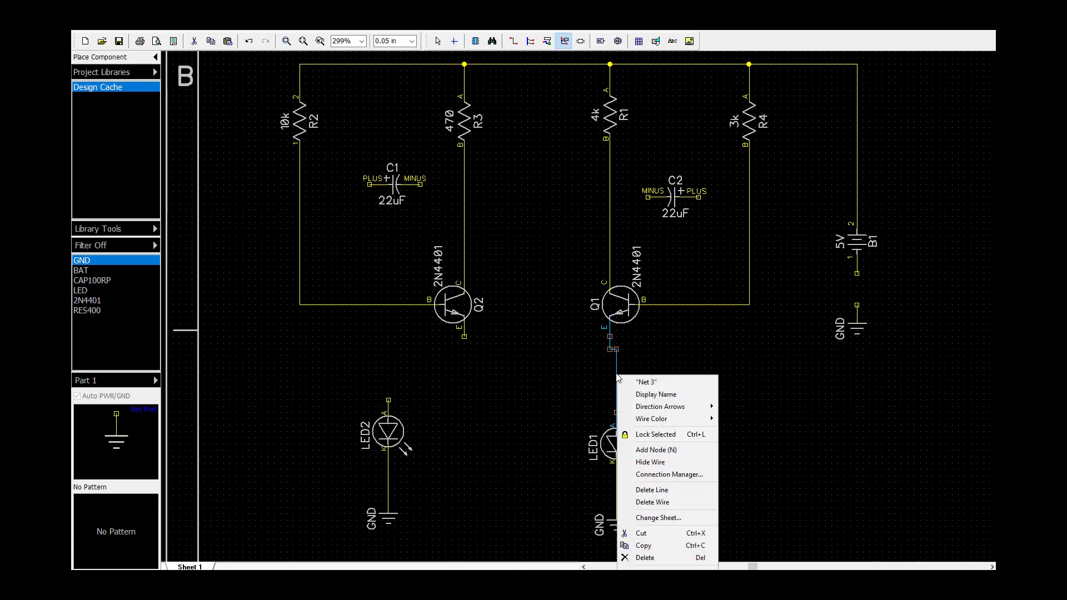
pyautogui.click(676, 502)
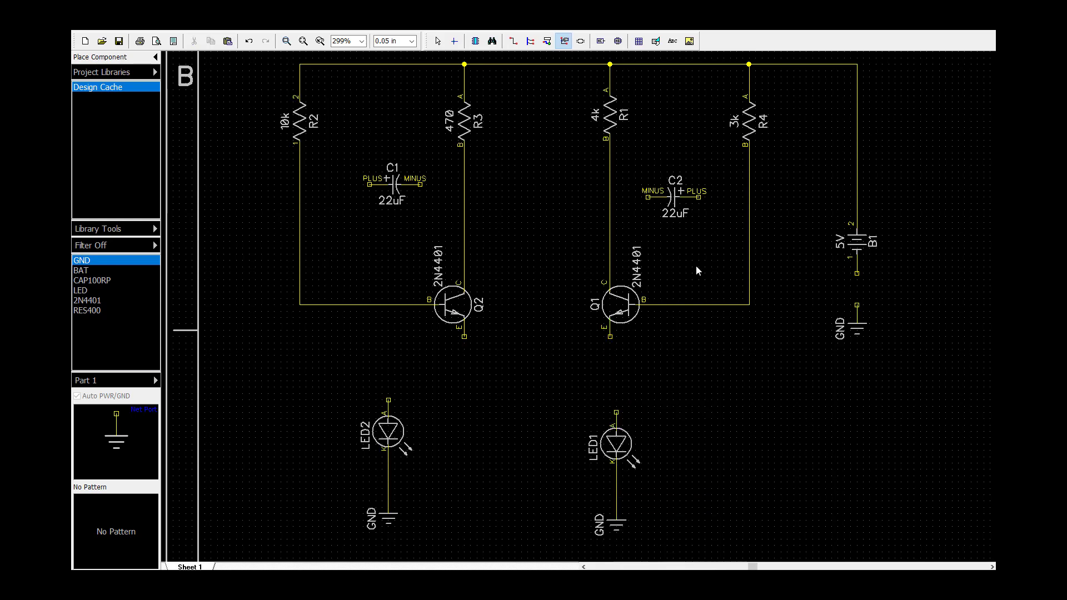
# Step: Rewire LED2's anode to Q2's emitter and LED1's anode to Q1's emitter, cancelling a stray wire
pyautogui.click(513, 40)
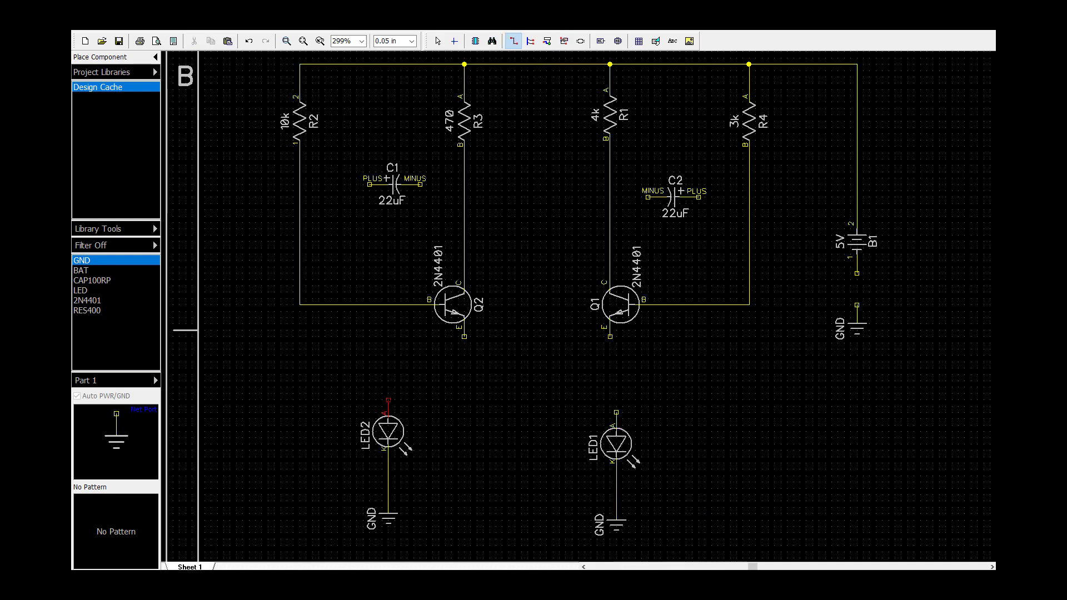
pyautogui.click(388, 404)
pyautogui.click(464, 337)
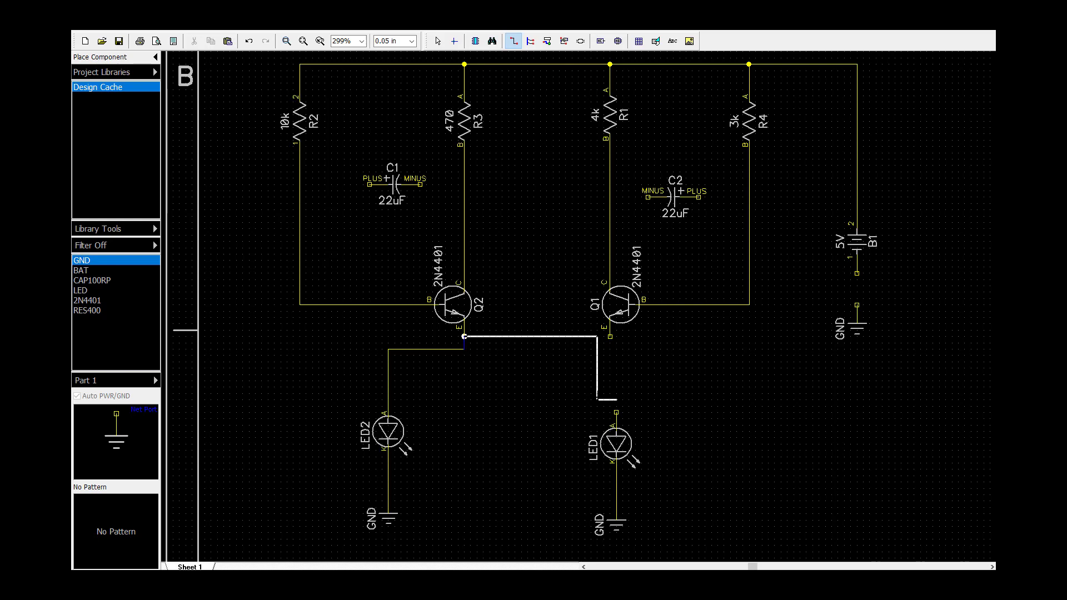
pyautogui.rightClick(577, 382)
pyautogui.click(605, 405)
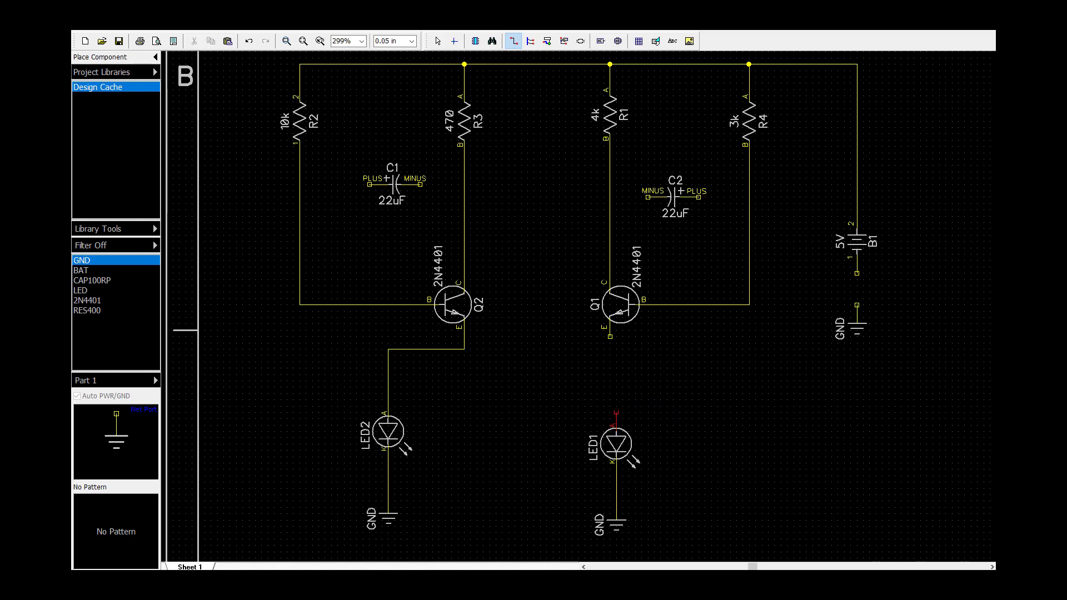
pyautogui.click(615, 414)
pyautogui.click(609, 336)
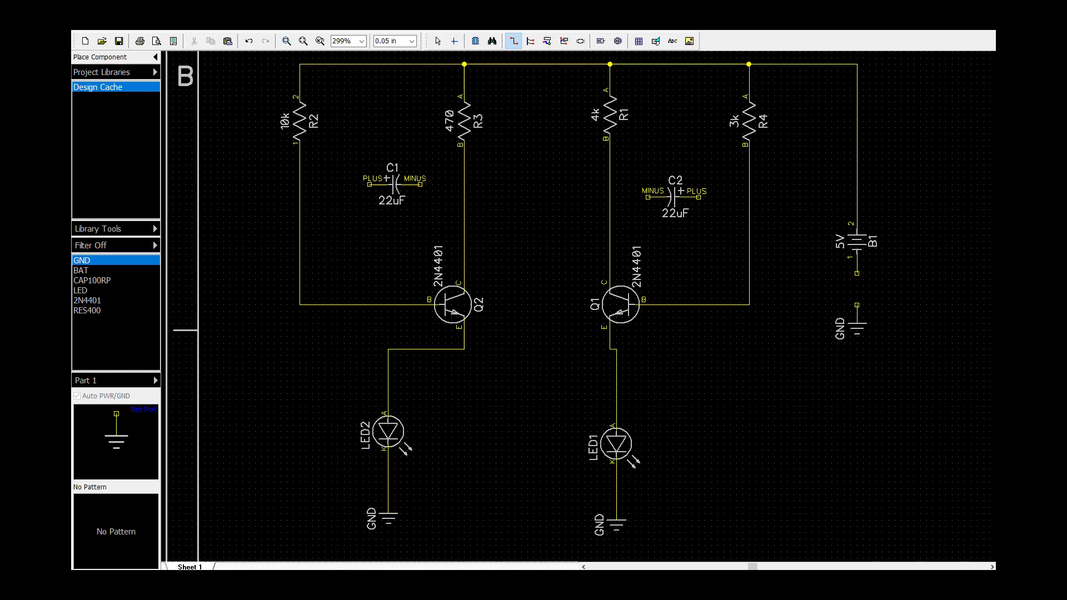
# Step: Wire C1's PLUS pin to the R2/Q2-base net and its MINUS pin to the R1/Q1 net
pyautogui.click(369, 185)
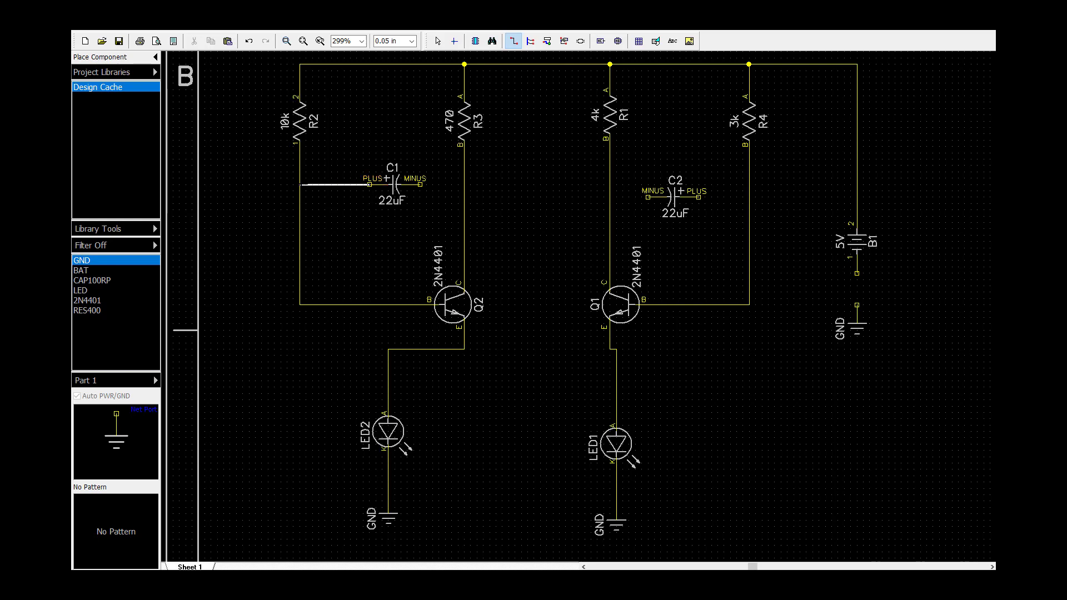
pyautogui.click(300, 185)
pyautogui.rightClick(567, 202)
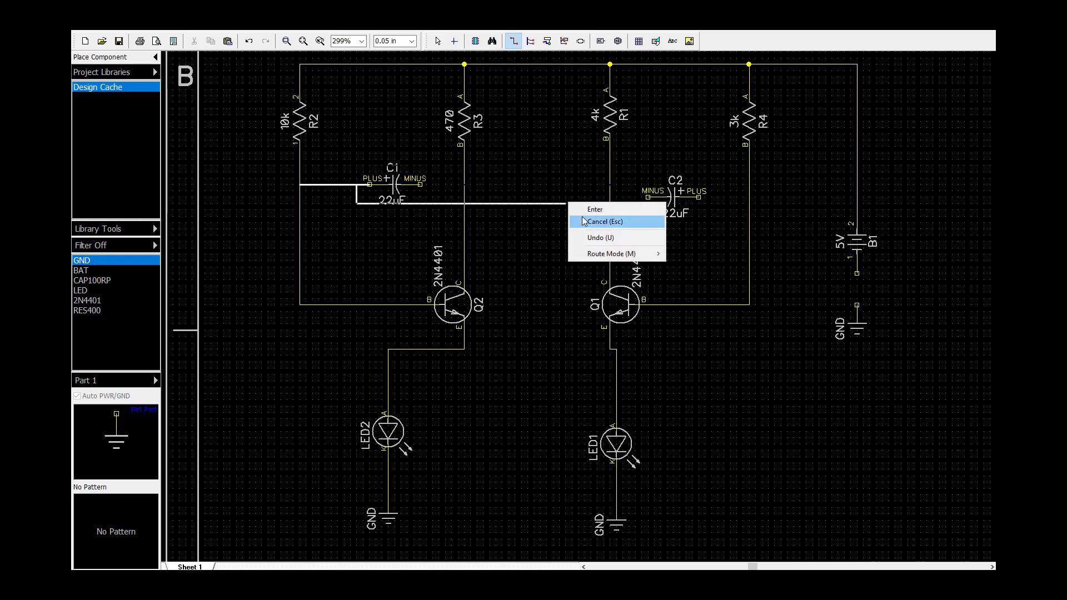
pyautogui.click(583, 221)
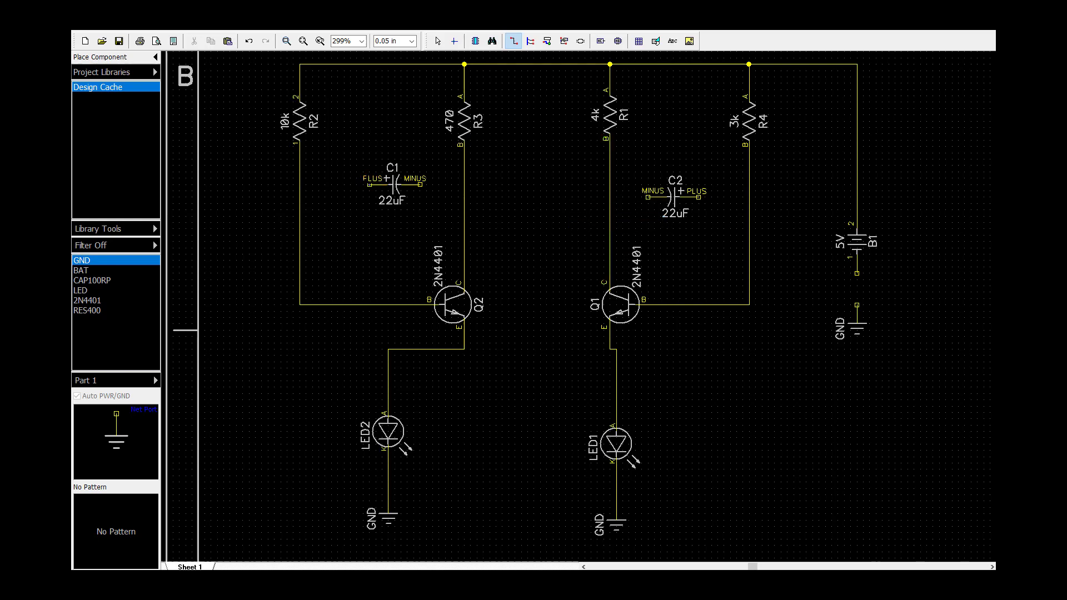
pyautogui.click(369, 184)
pyautogui.click(300, 184)
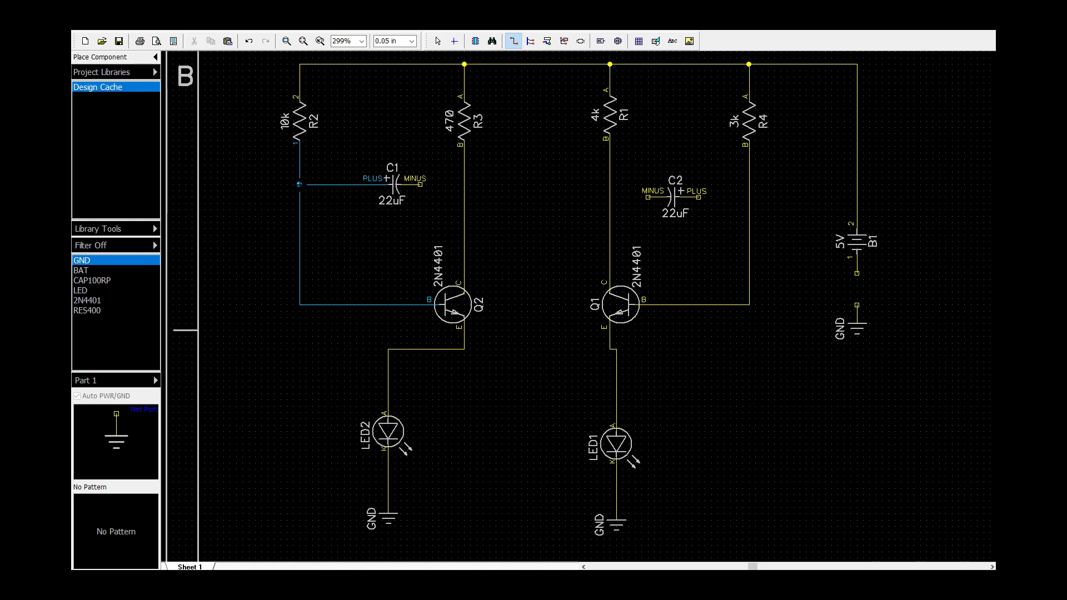
pyautogui.click(421, 184)
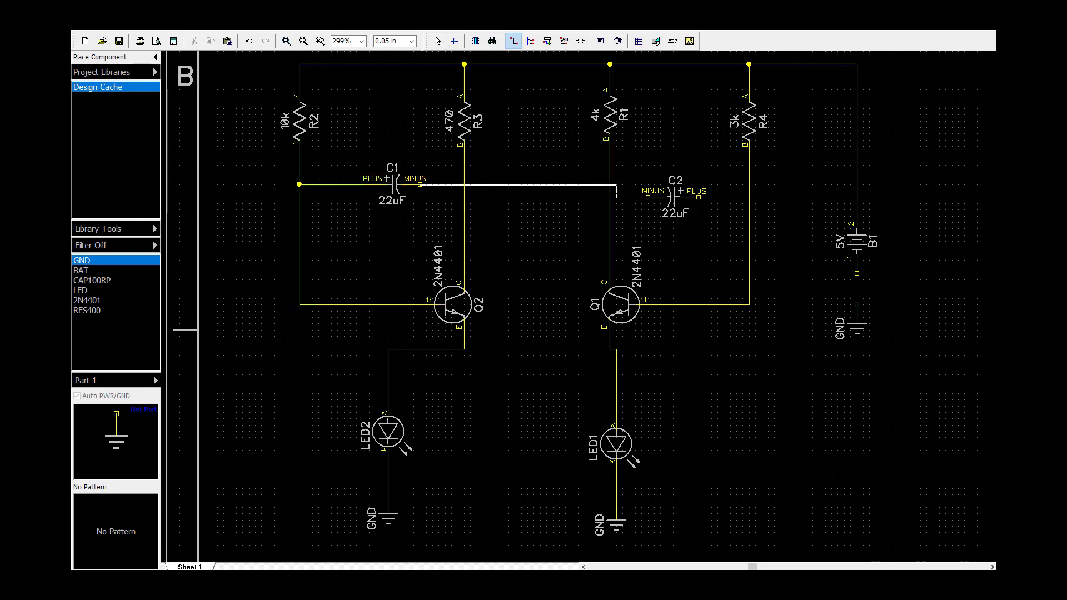
pyautogui.click(610, 184)
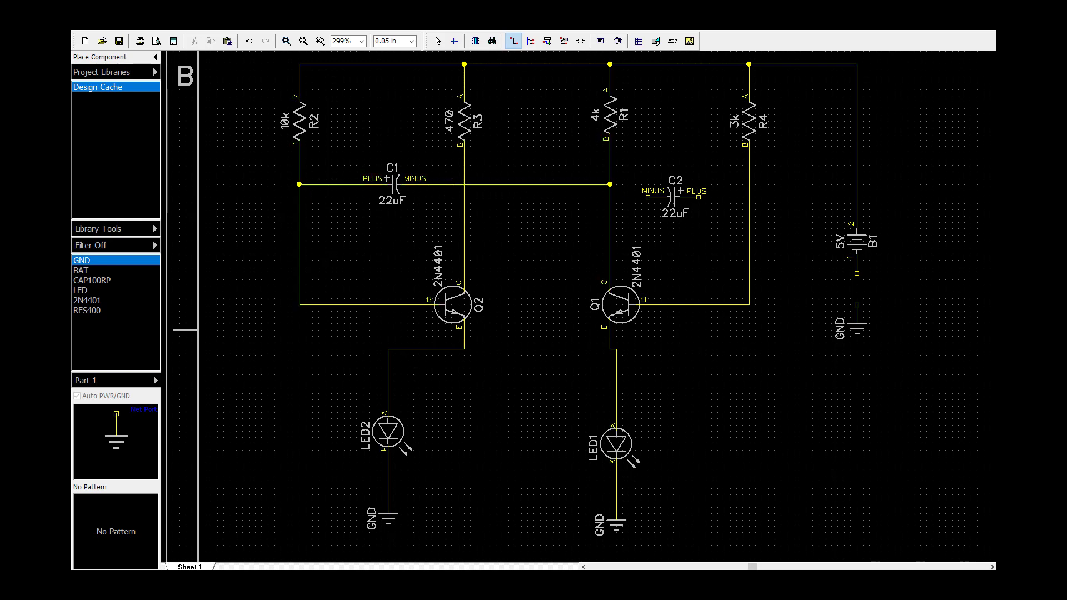
# Step: Wire C2's MINUS pin to the R3/Q2 net and its PLUS pin to the R4 net
pyautogui.click(648, 197)
pyautogui.click(460, 197)
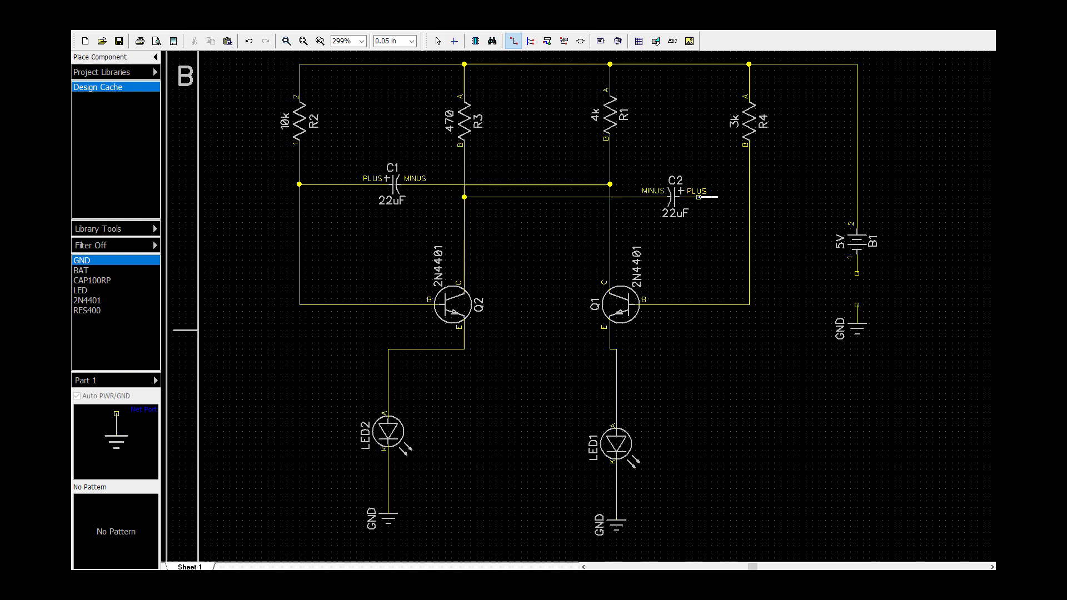
pyautogui.click(699, 198)
pyautogui.click(748, 198)
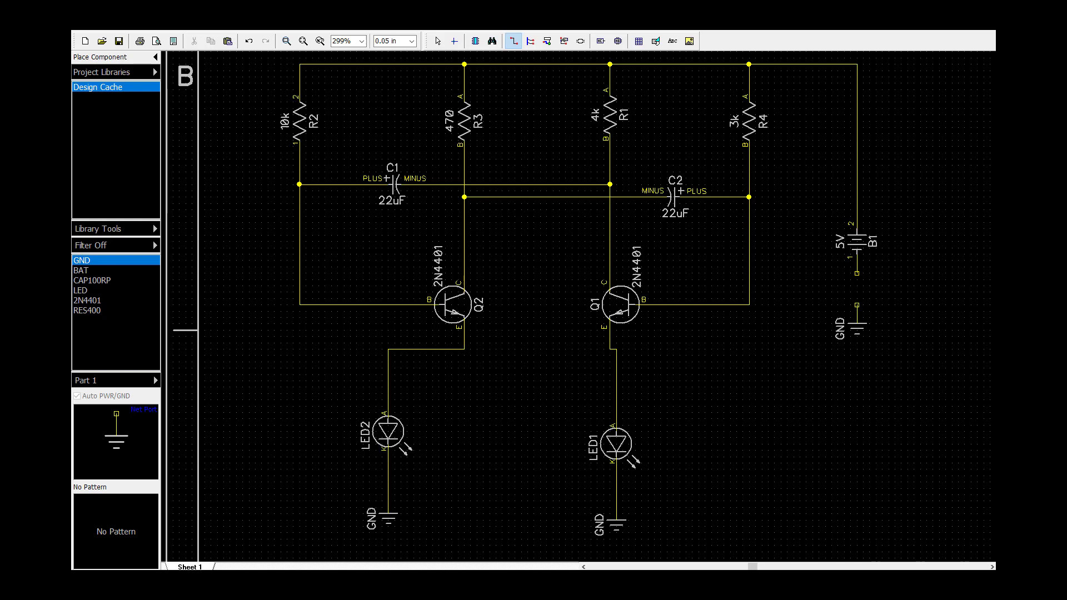
# Step: Ground battery B1, then pull LED2 and its ground up under Q2's emitter
pyautogui.click(857, 305)
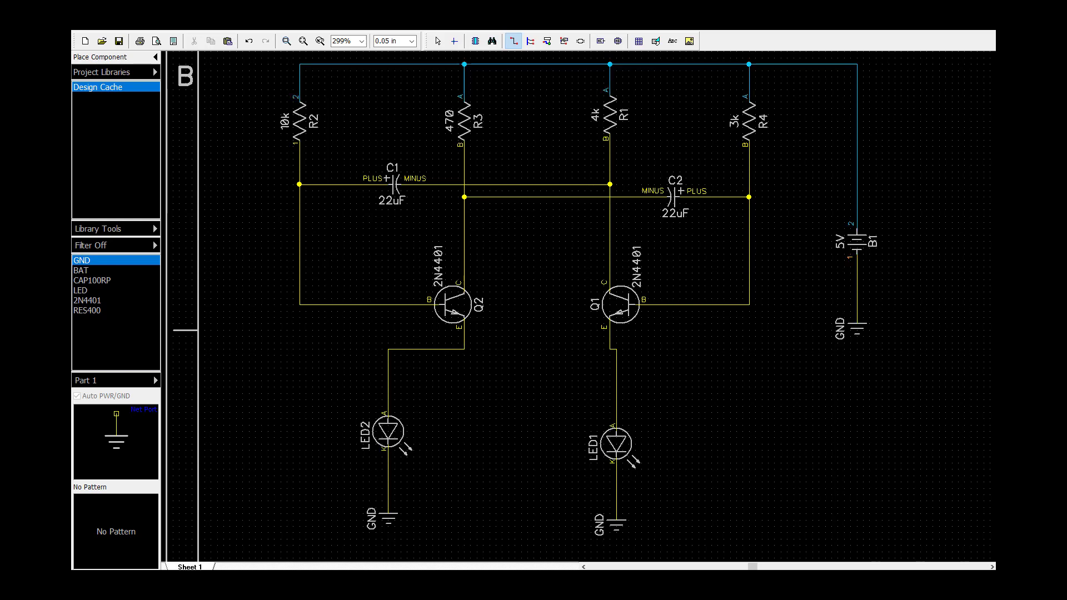
pyautogui.click(437, 41)
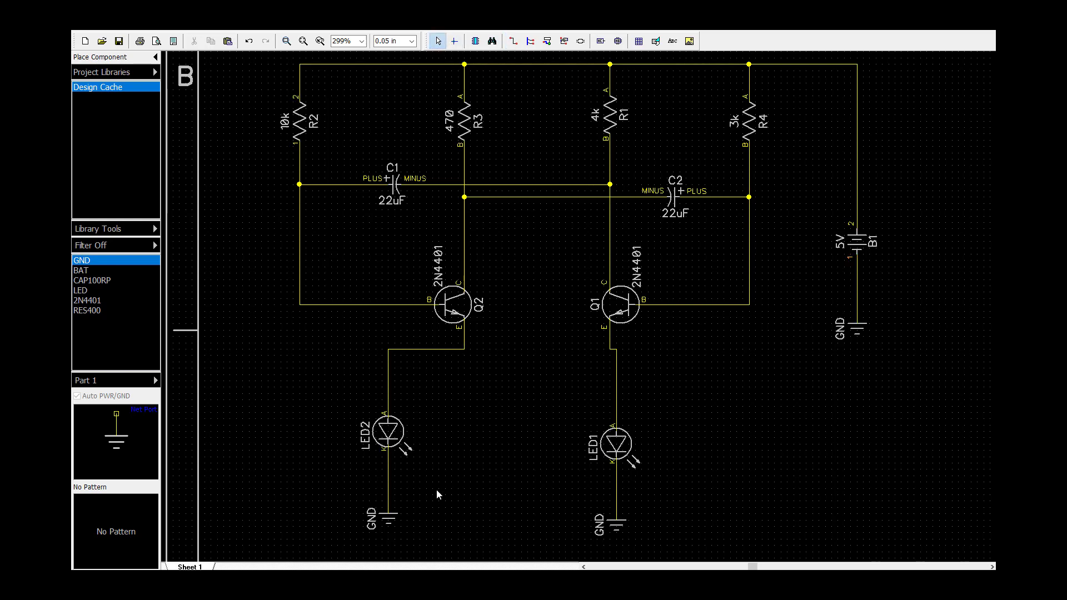
pyautogui.click(389, 436)
pyautogui.moveTo(438, 422)
pyautogui.mouseDown()
pyautogui.moveTo(519, 411)
pyautogui.moveTo(502, 383)
pyautogui.moveTo(513, 366)
pyautogui.mouseUp()
pyautogui.moveTo(388, 512)
pyautogui.mouseDown()
pyautogui.moveTo(440, 492)
pyautogui.moveTo(464, 441)
pyautogui.mouseUp()
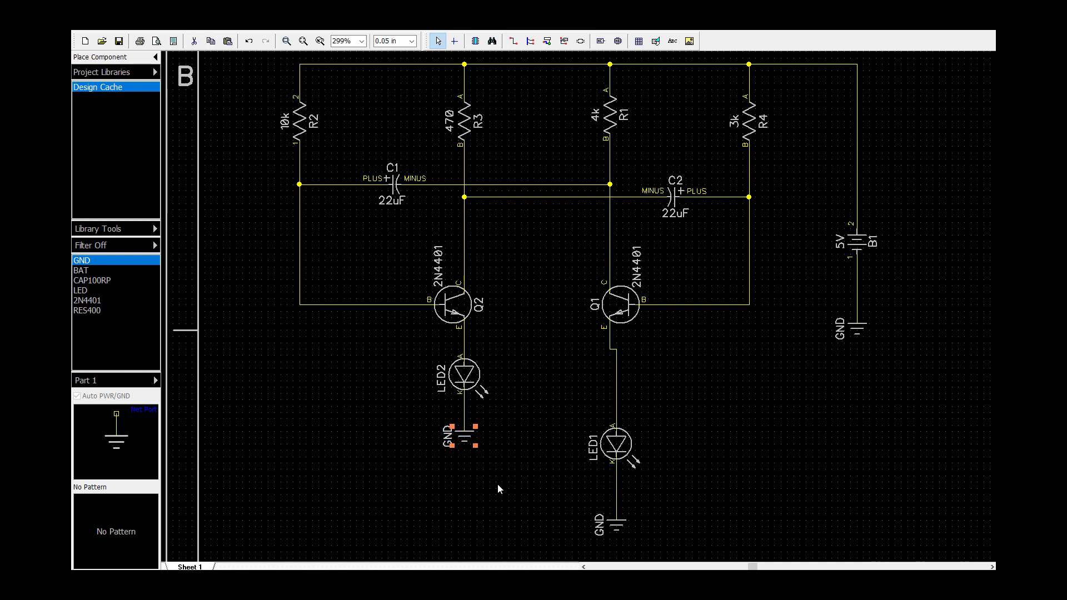
pyautogui.click(500, 487)
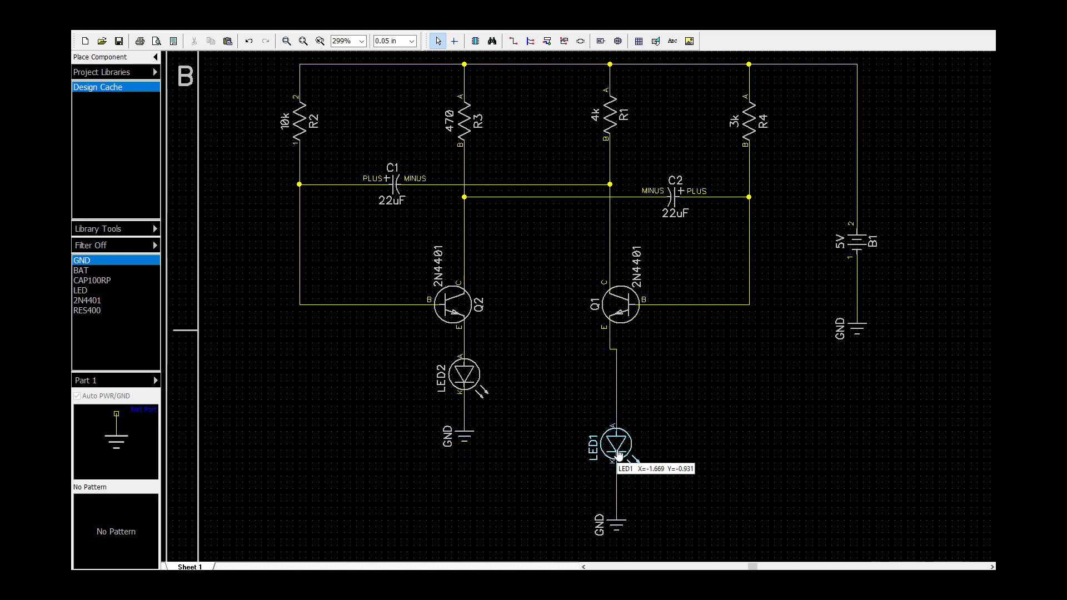
# Step: Pull LED1 and its ground up under Q1's emitter and nudge C2 slightly lower
pyautogui.moveTo(617, 445)
pyautogui.mouseDown()
pyautogui.moveTo(617, 400)
pyautogui.moveTo(604, 383)
pyautogui.mouseUp()
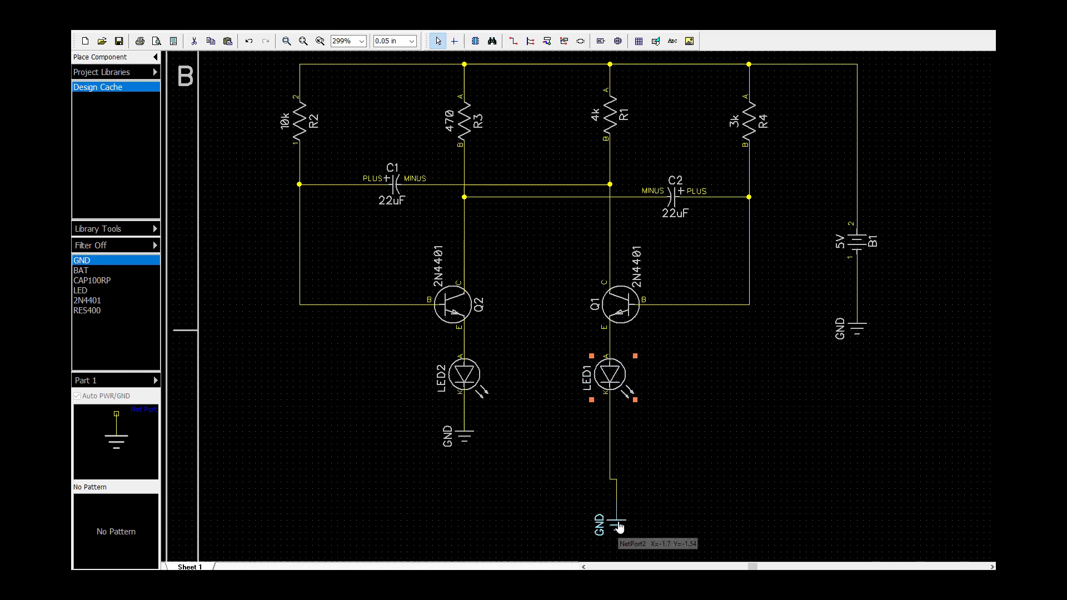
pyautogui.moveTo(615, 525); pyautogui.dragTo(611, 448)
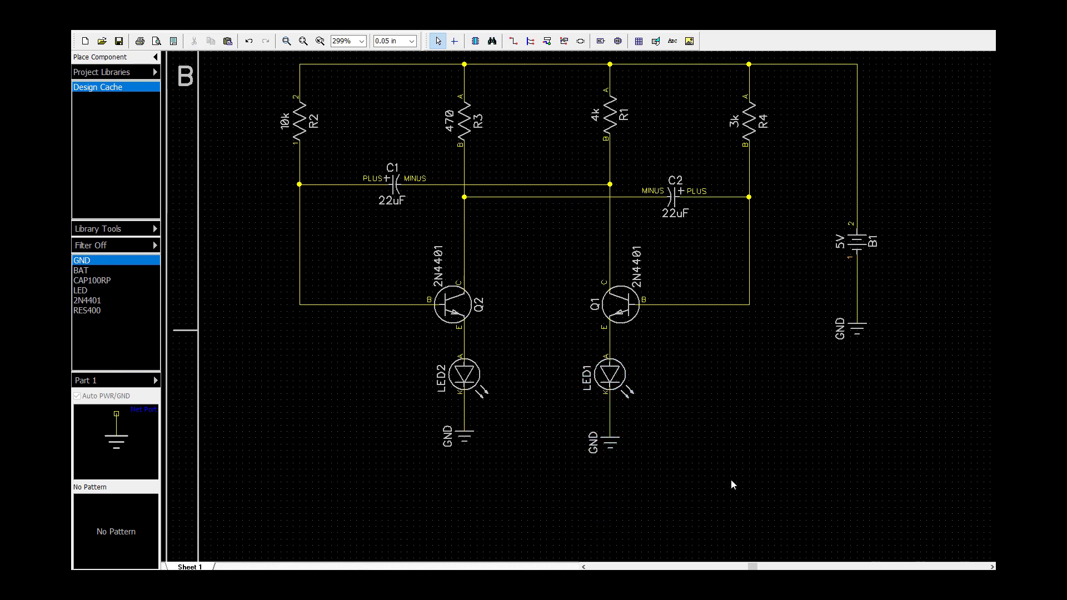
pyautogui.moveTo(672, 202); pyautogui.dragTo(673, 219)
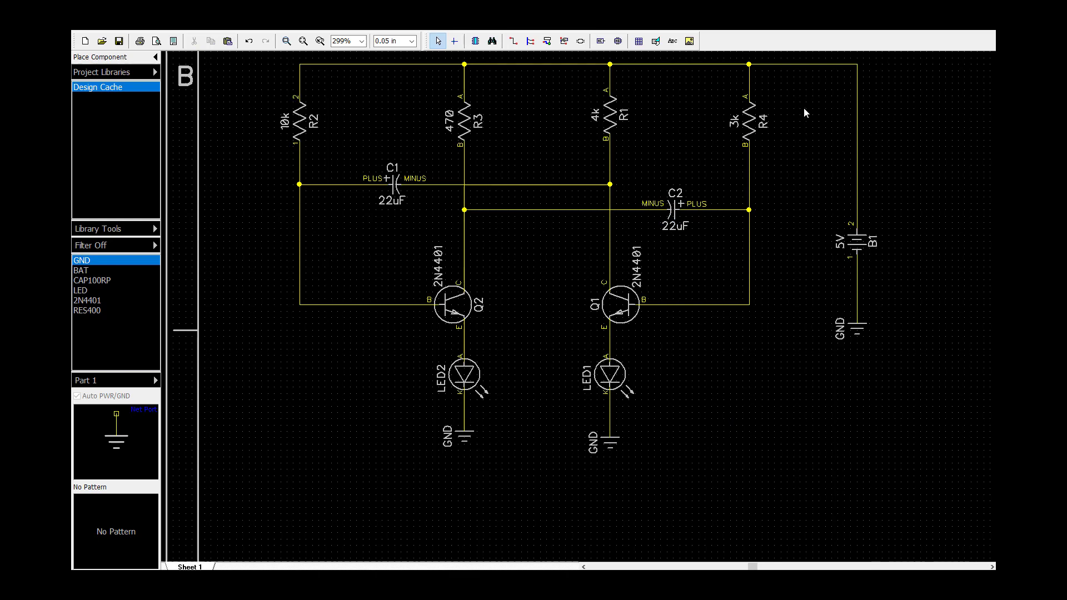
# Step: Shift battery B1 together with its ground left toward the resistor row
pyautogui.moveTo(803, 103); pyautogui.dragTo(917, 376)
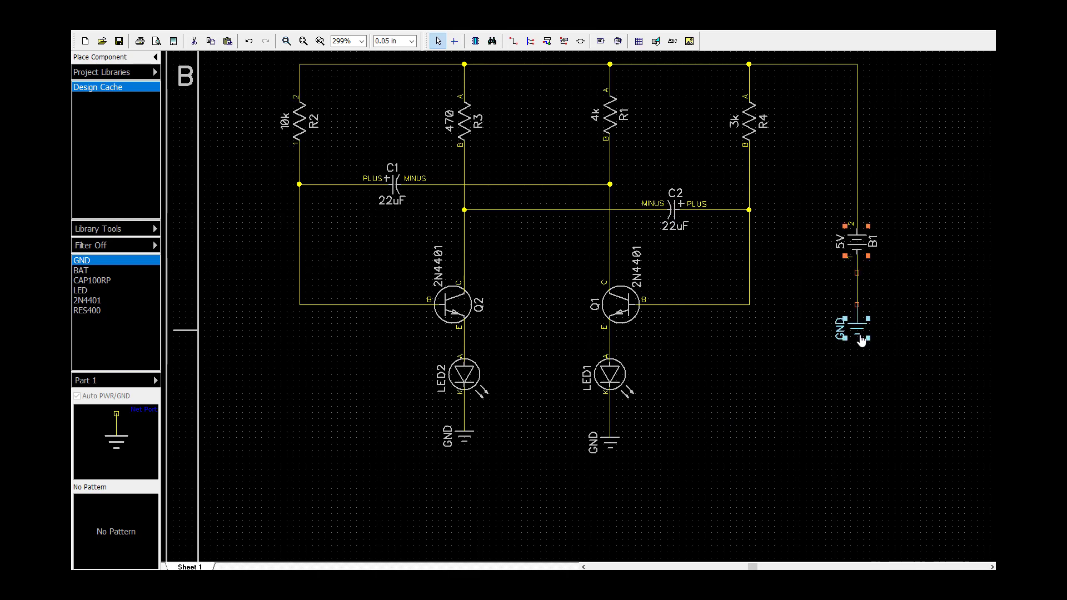
pyautogui.moveTo(860, 340); pyautogui.dragTo(826, 338)
pyautogui.click(753, 470)
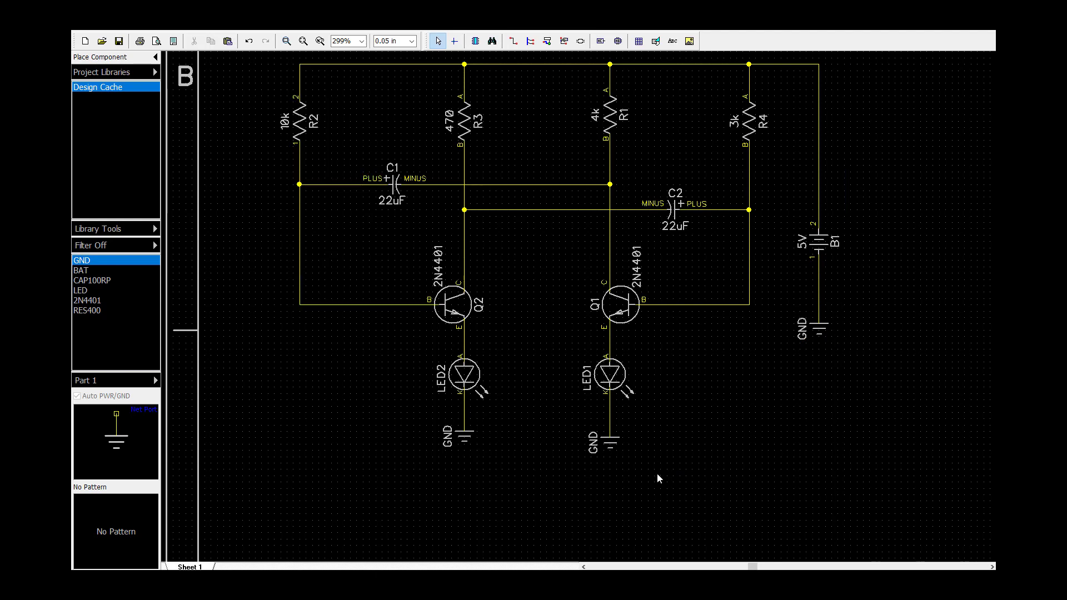
# Step: Change resistor R2's value from 10k to 47k in its component properties
pyautogui.click(301, 132)
pyautogui.doubleClick(302, 132)
pyautogui.click(608, 239)
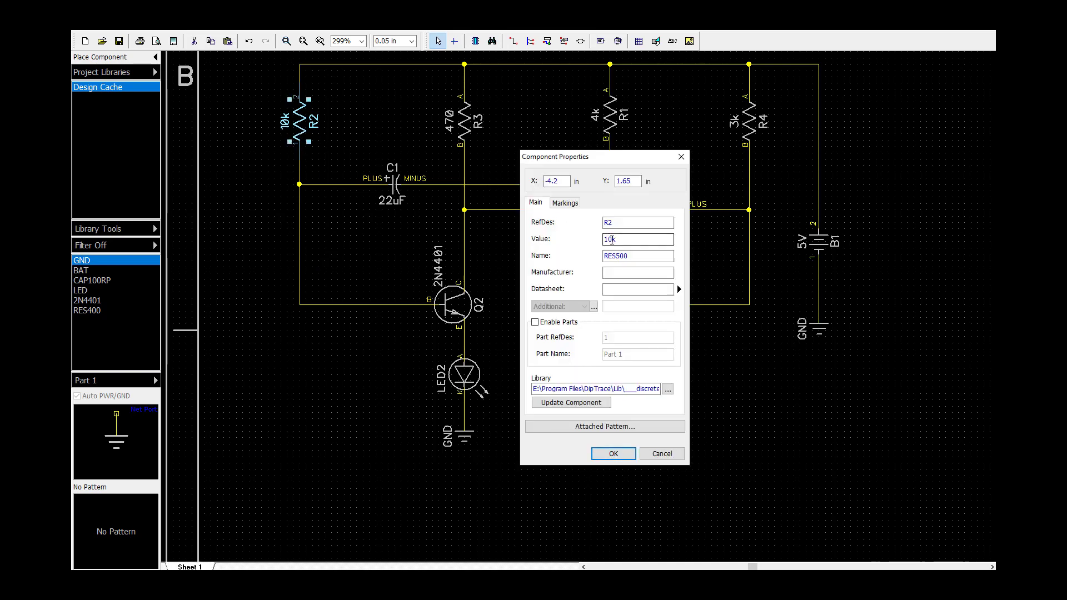
pyautogui.doubleClick(610, 239)
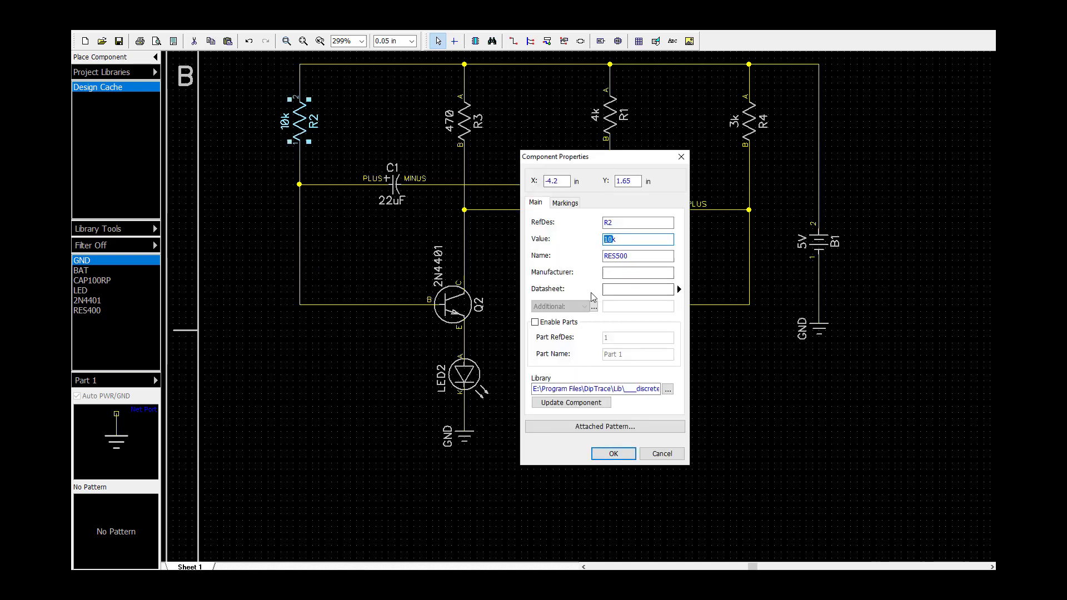
pyautogui.write('47k')
pyautogui.click(613, 454)
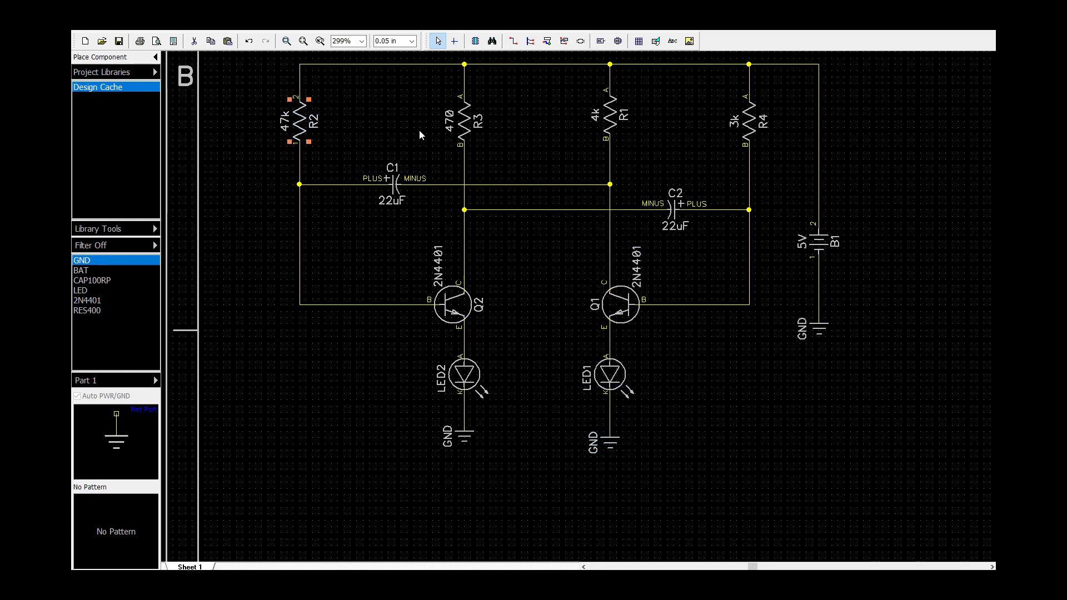
# Step: Change resistor R1's value from 4k to 470
pyautogui.click(609, 124)
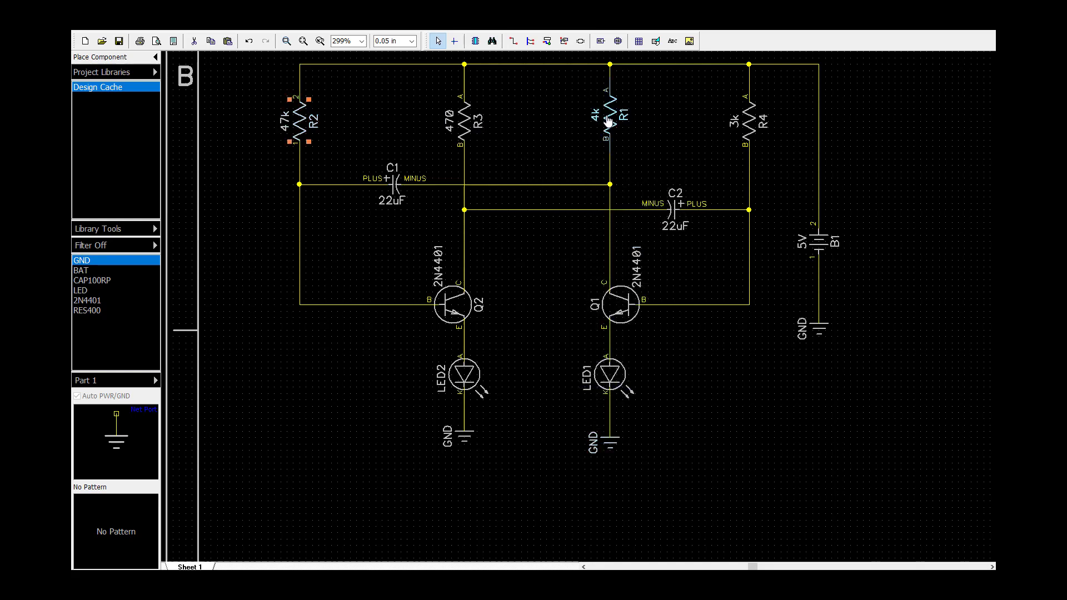
pyautogui.doubleClick(609, 123)
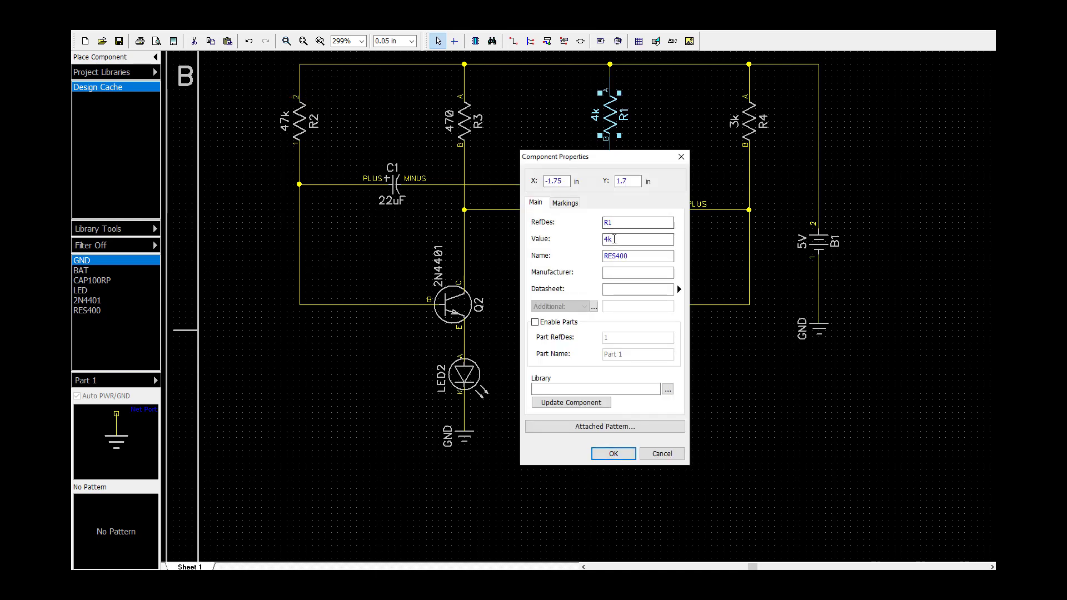
pyautogui.moveTo(616, 239); pyautogui.dragTo(594, 243)
pyautogui.write('4')
pyautogui.write('70')
pyautogui.click(612, 453)
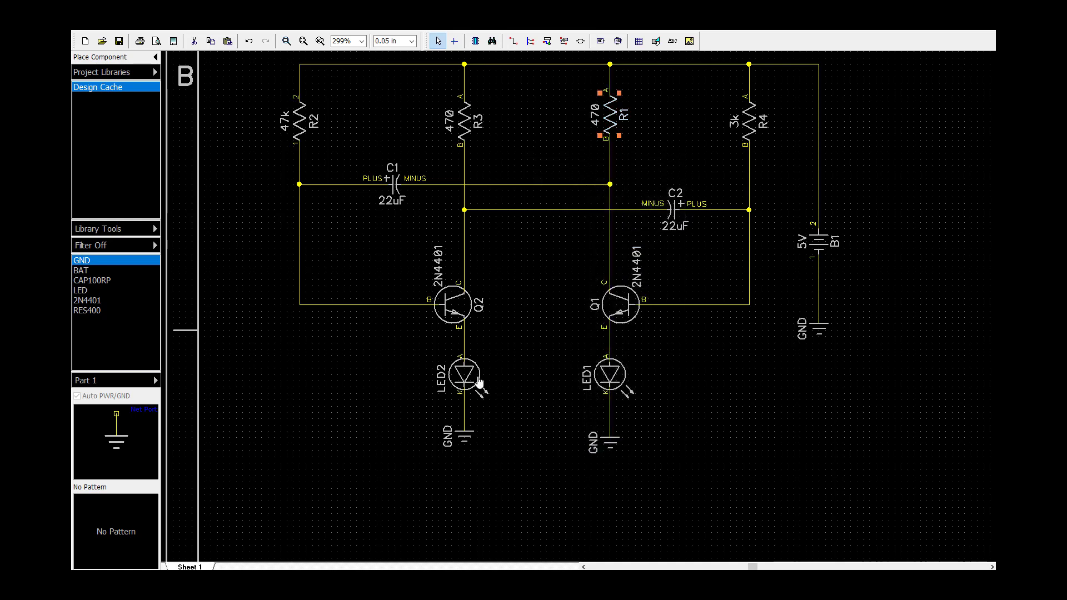
# Step: Change resistor R4's value from 3k to 47k
pyautogui.doubleClick(752, 126)
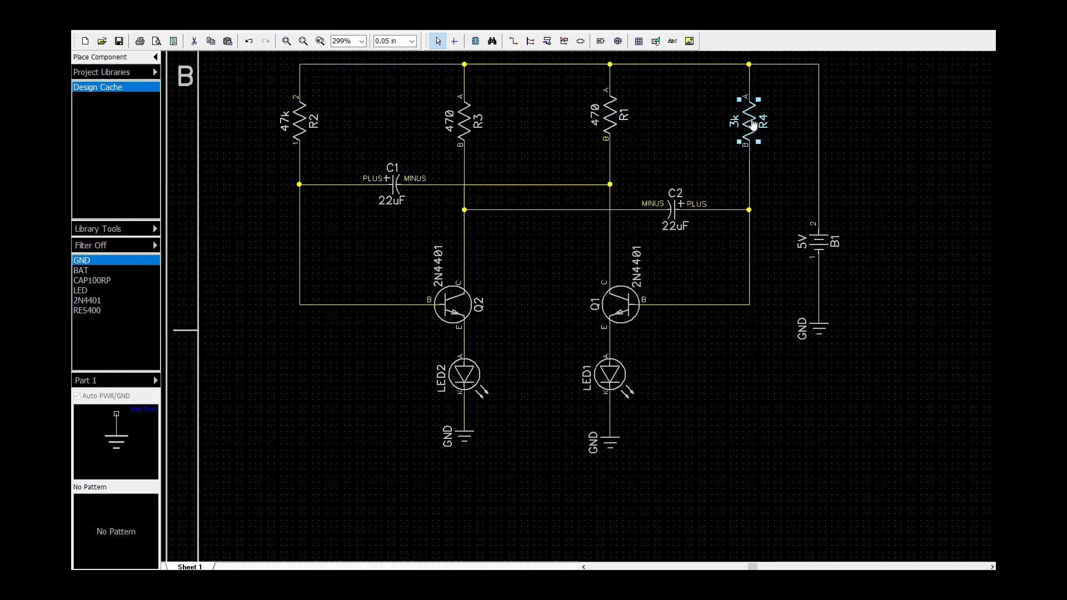
pyautogui.doubleClick(618, 240)
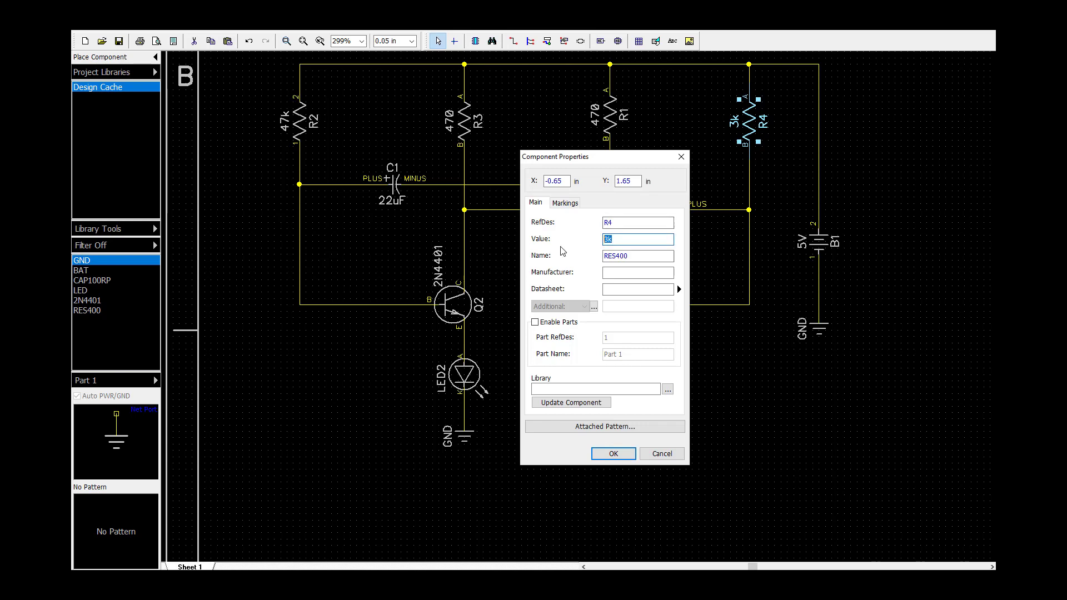
pyautogui.write('47')
pyautogui.write('k')
pyautogui.click(612, 454)
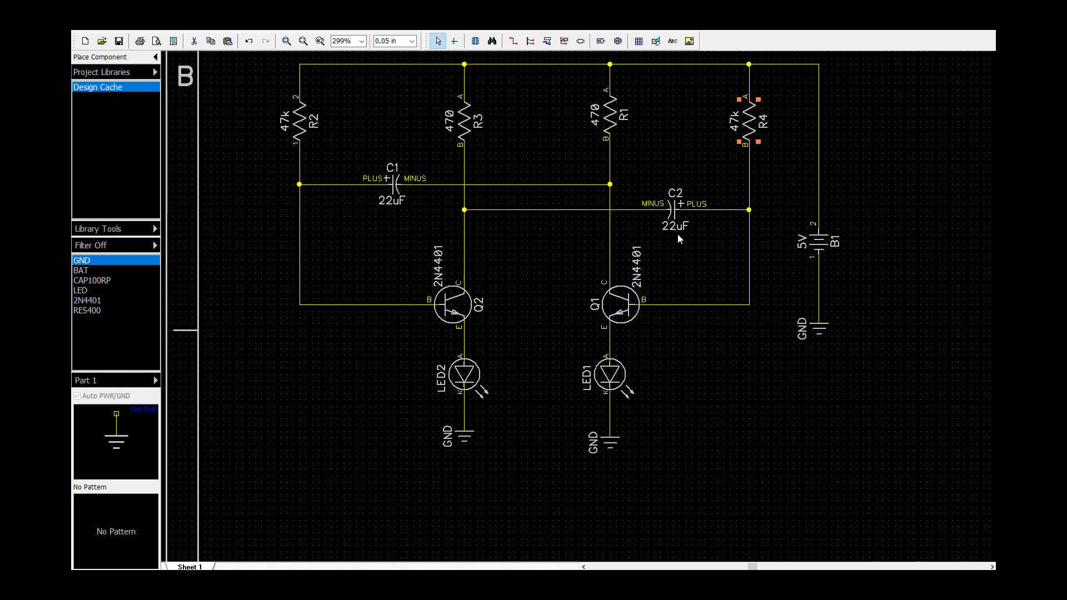
# Step: Delete the R3–C2 wire and the C1–R1 wire
pyautogui.click(477, 209)
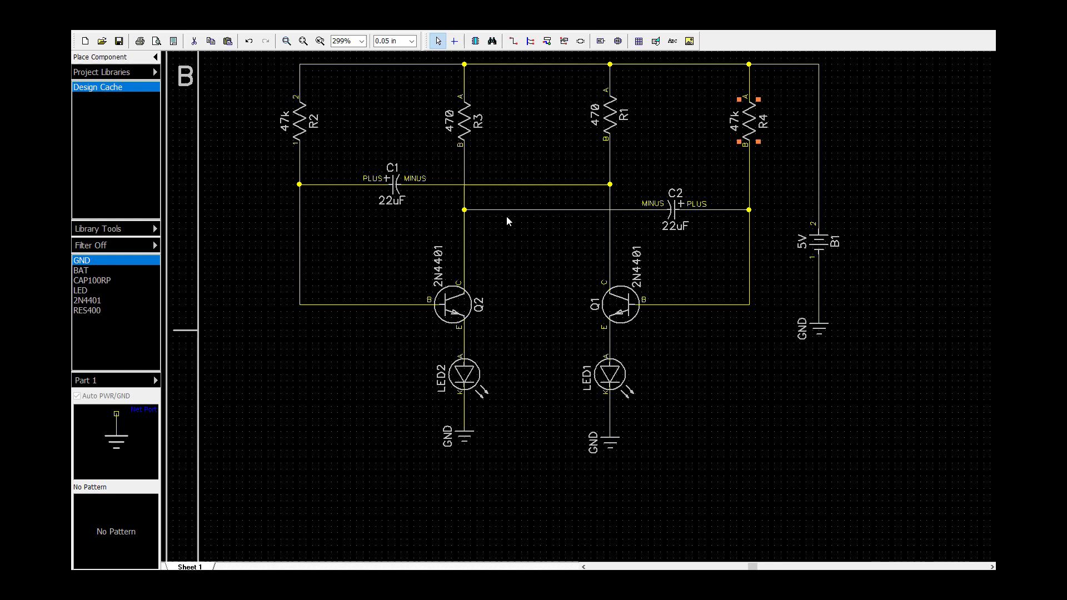
pyautogui.click(464, 210)
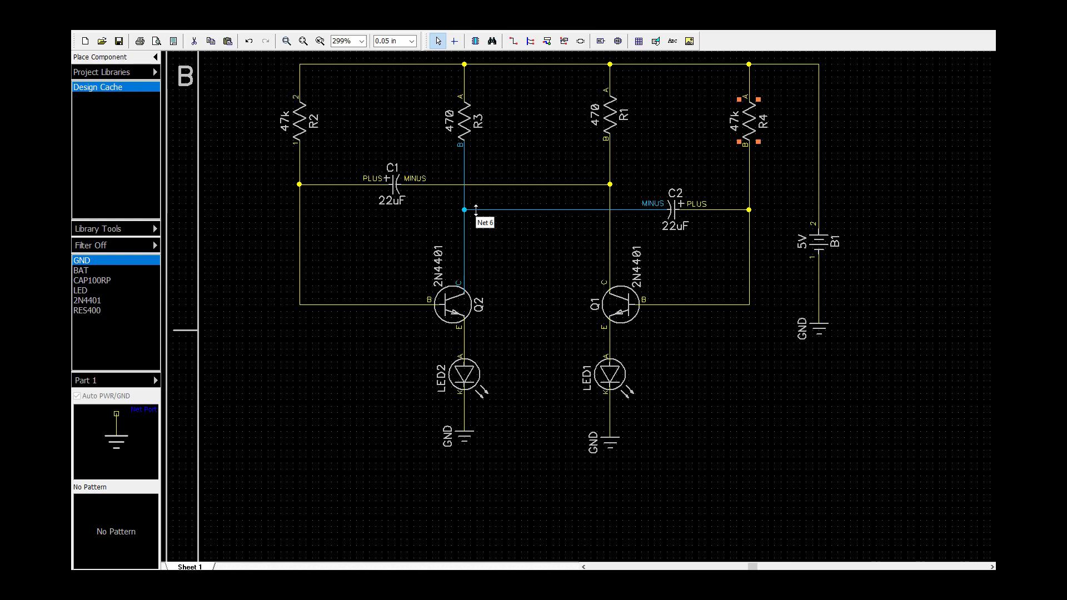
pyautogui.click(496, 209)
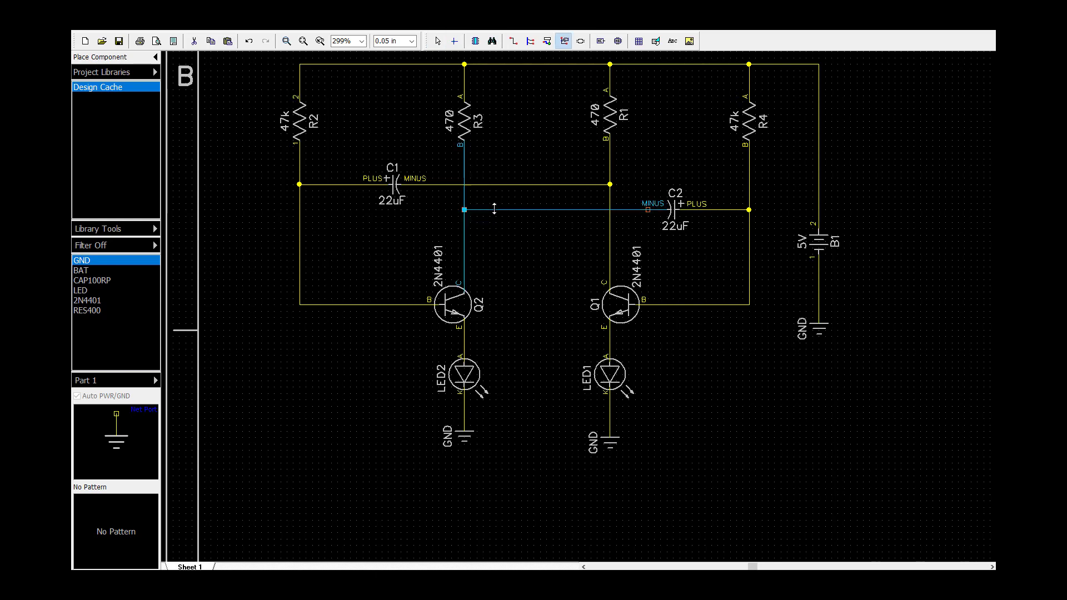
pyautogui.press('Delete')
pyautogui.click(496, 185)
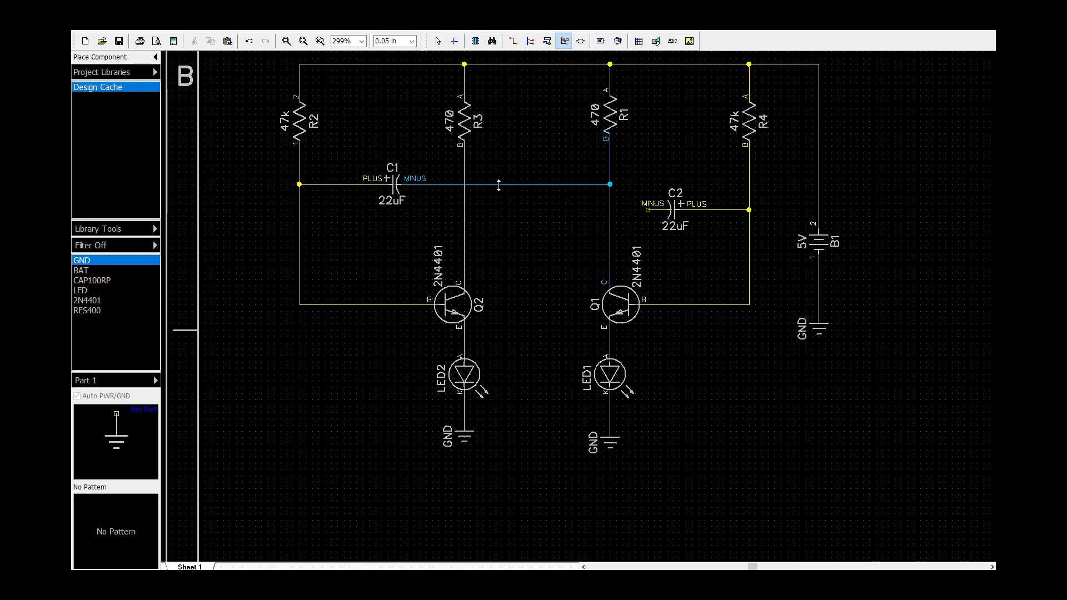
pyautogui.press('Delete')
# Step: Delete the R2–C1 wire and the C2–R4 wire, leaving both capacitors unconnected
pyautogui.click(367, 185)
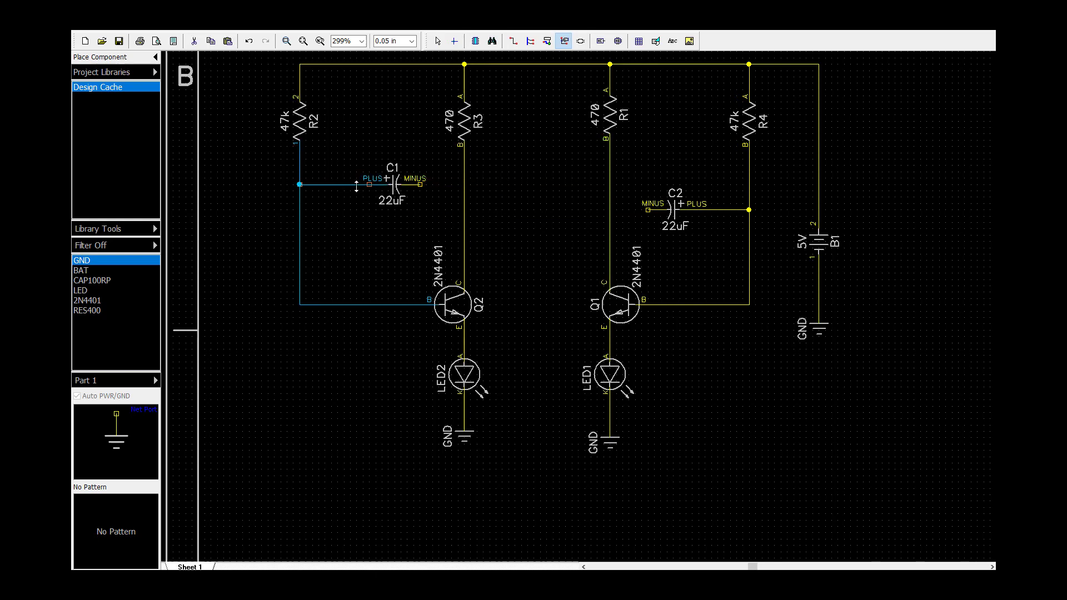
pyautogui.press('Delete')
pyautogui.click(719, 209)
pyautogui.press('Delete')
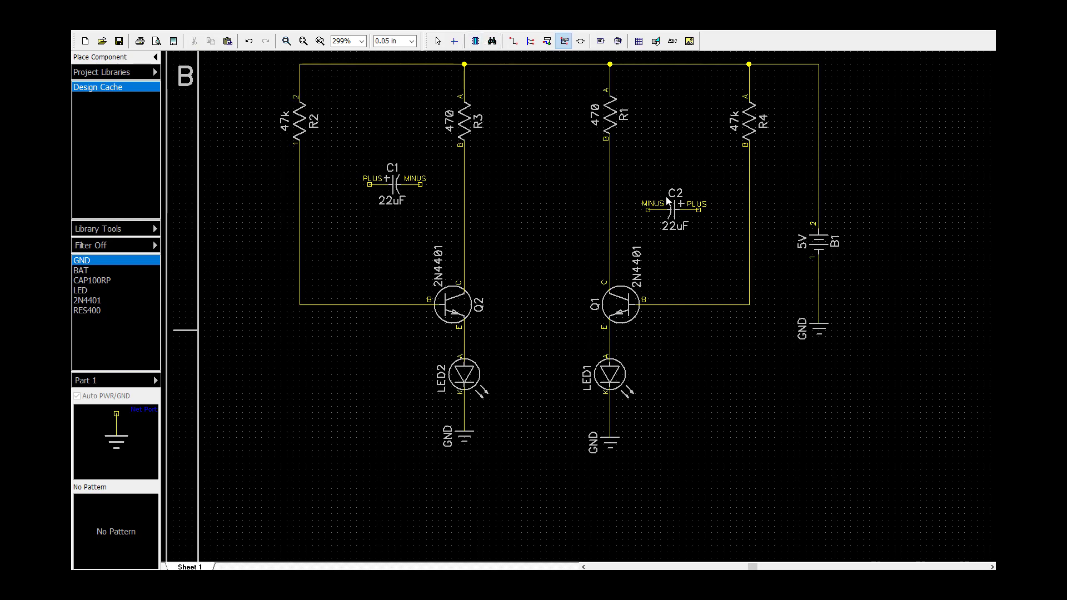
# Step: Move C2 left beside Q2 near R2's line and C1 right beside Q1
pyautogui.click(437, 43)
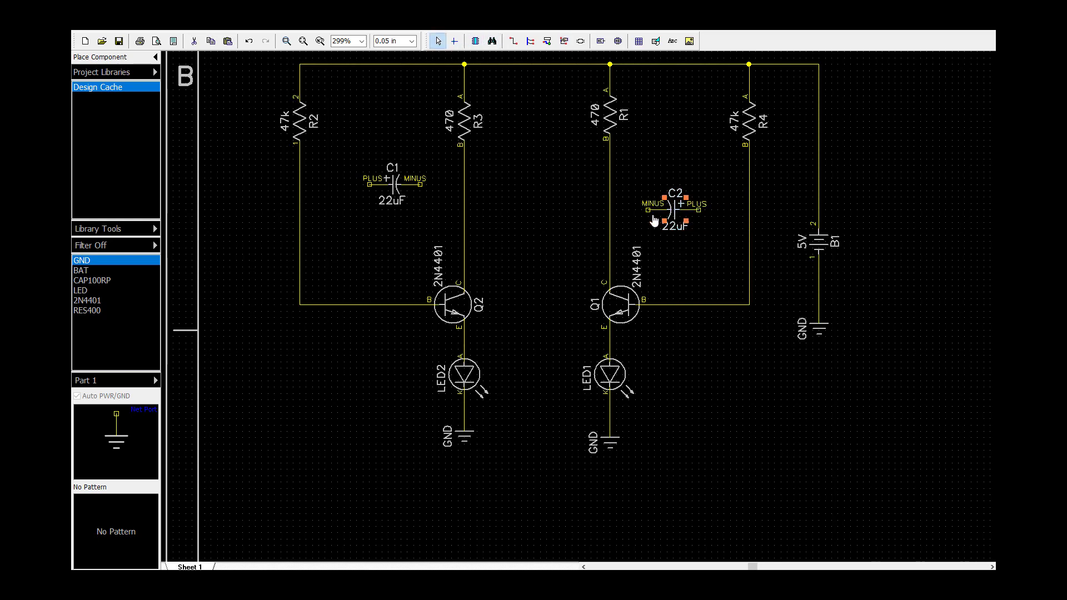
pyautogui.moveTo(674, 210); pyautogui.dragTo(375, 232)
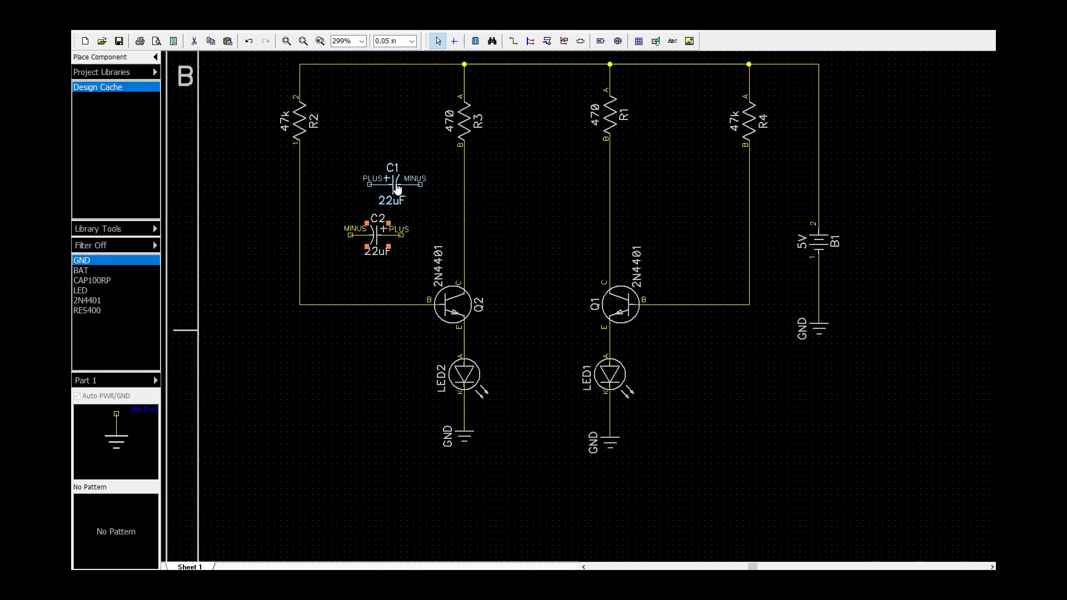
pyautogui.moveTo(400, 194); pyautogui.dragTo(669, 200)
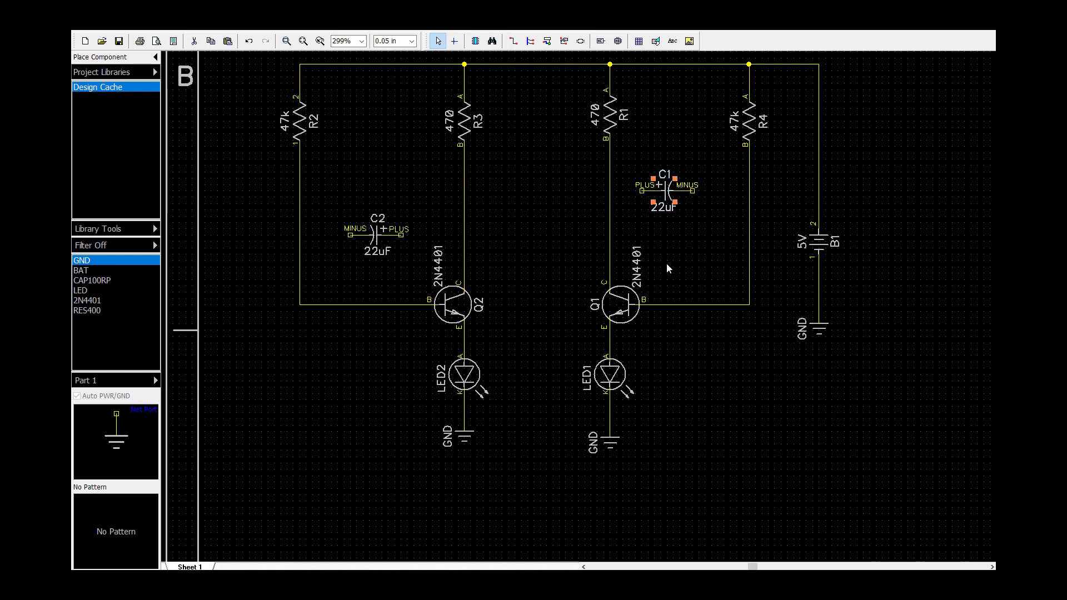
pyautogui.click(678, 199)
pyautogui.moveTo(377, 240); pyautogui.dragTo(382, 221)
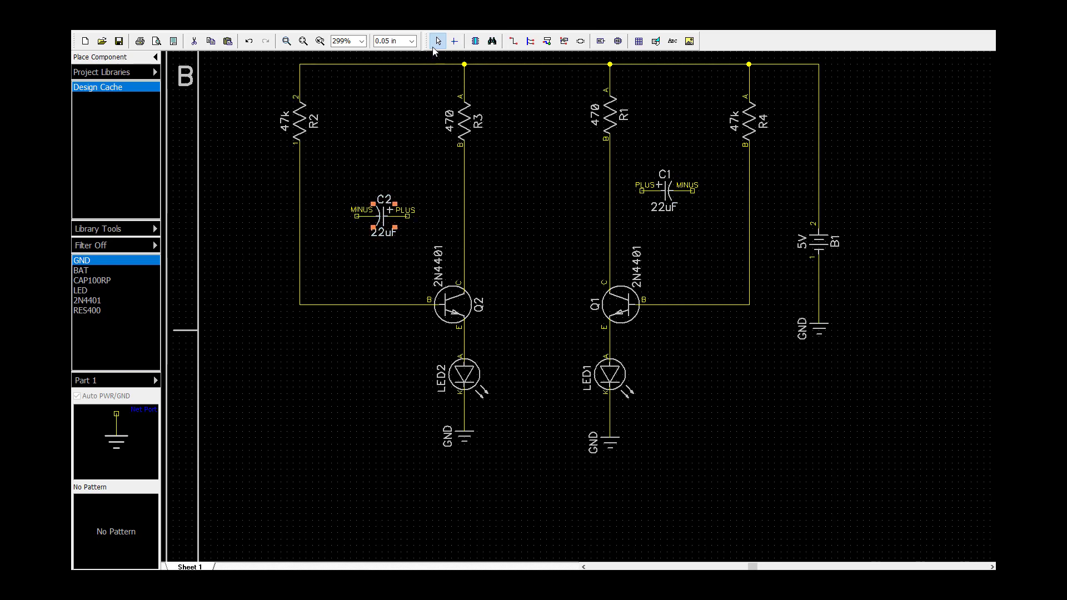
# Step: Wire C2's MINUS to R2's line and its PLUS to Q1's collector line
pyautogui.click(513, 41)
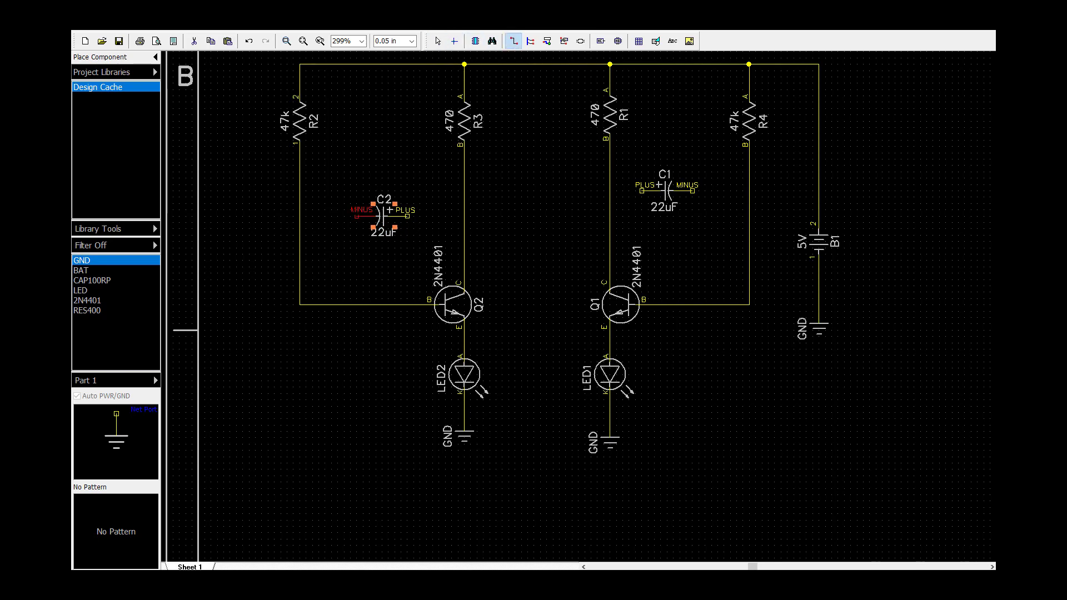
pyautogui.click(357, 216)
pyautogui.click(299, 216)
pyautogui.click(408, 218)
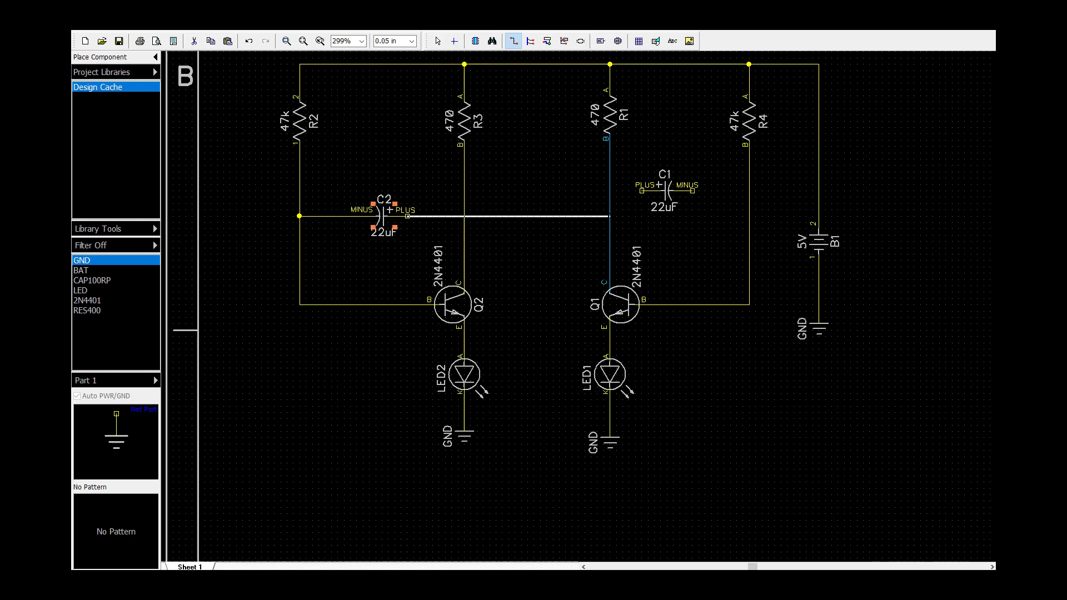
pyautogui.click(610, 217)
# Step: Wire C1's PLUS to Q2's collector line and its MINUS to R4's line
pyautogui.click(641, 190)
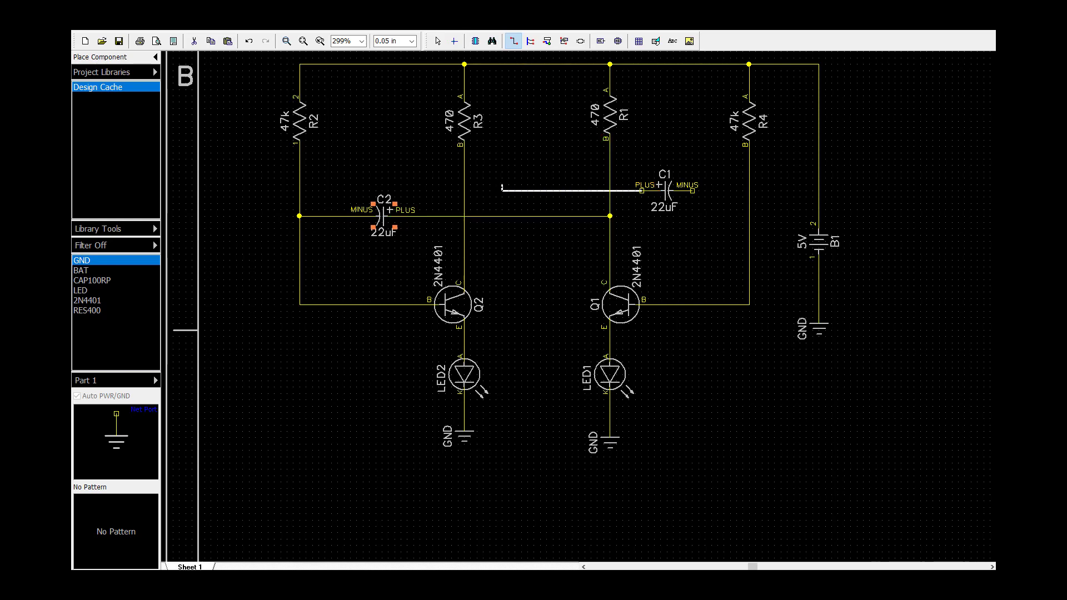
pyautogui.click(464, 190)
pyautogui.click(691, 190)
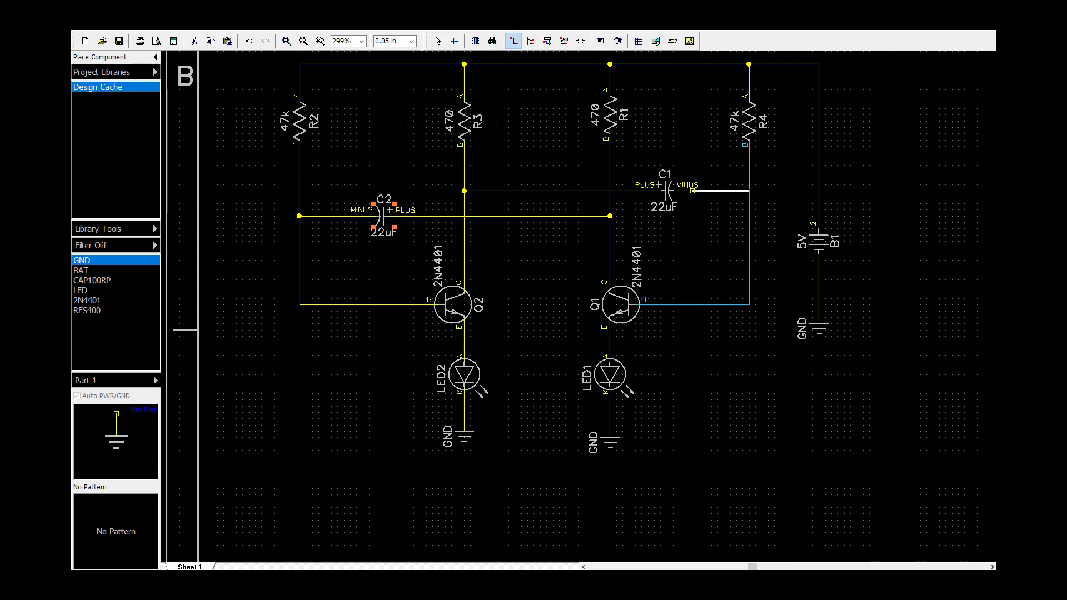
pyautogui.click(748, 190)
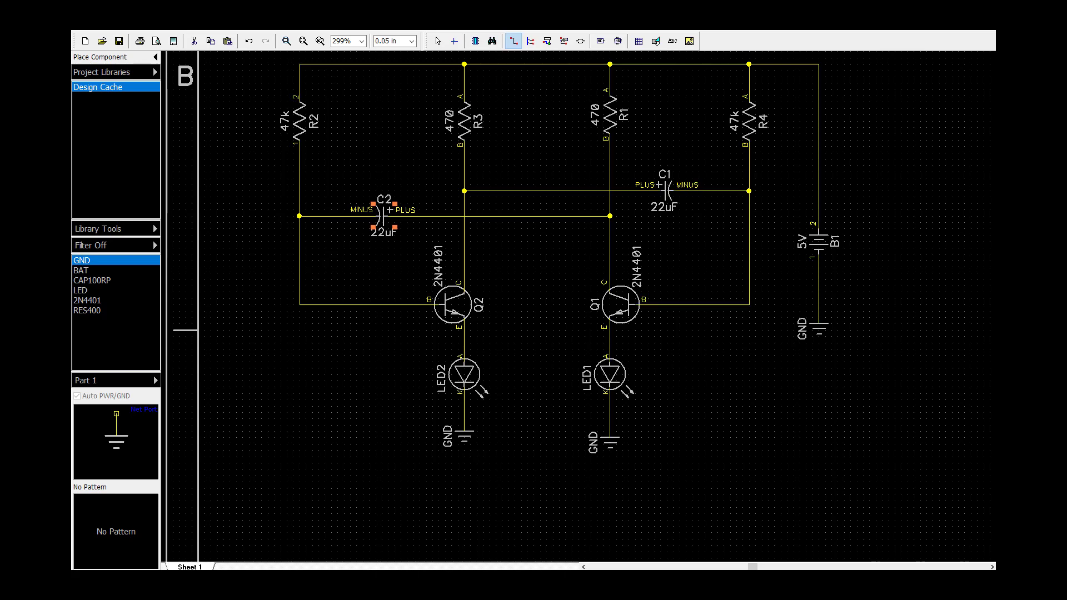